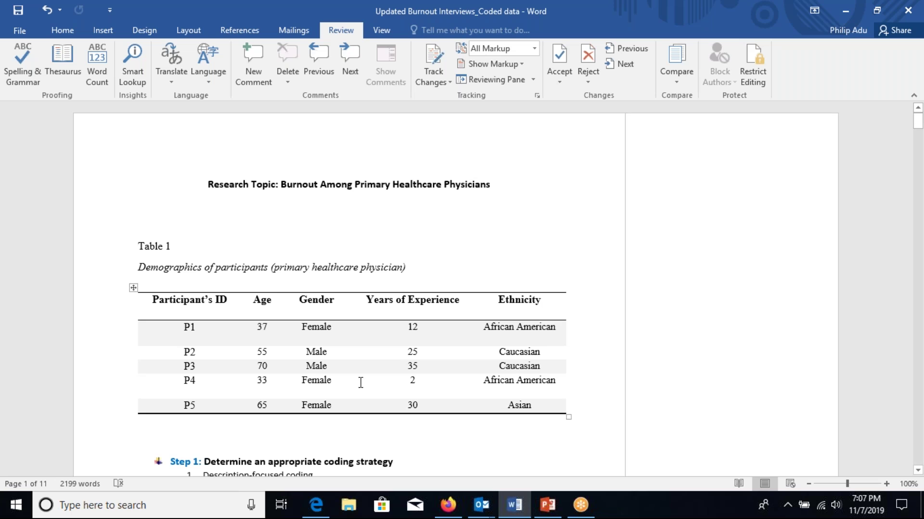
Look through the participant demographics table and the Step 1 coding strategy section down to the D.I.P. Coding Method Decision Tree.
{"action": "left_click", "coordinate": [918, 471]}
{"action": "left_click", "coordinate": [918, 471]}
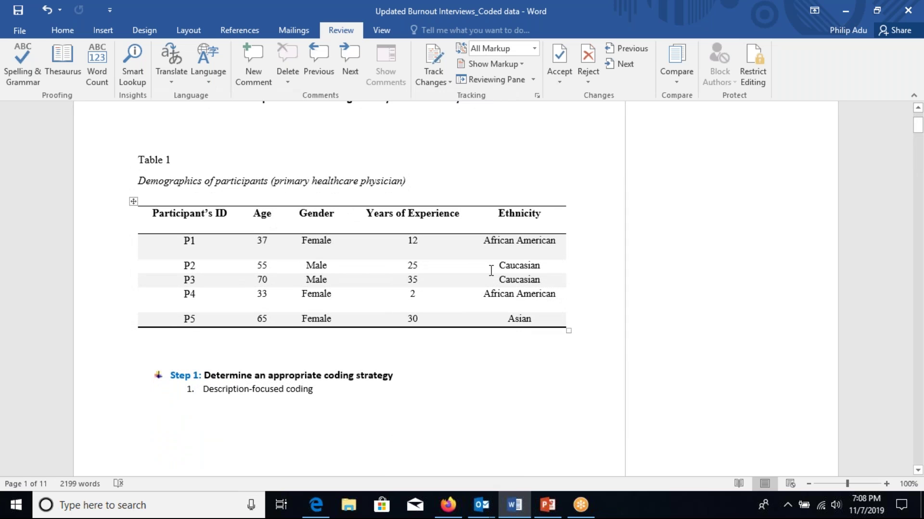
{"action": "left_click", "coordinate": [918, 470]}
{"action": "left_click", "coordinate": [918, 471]}
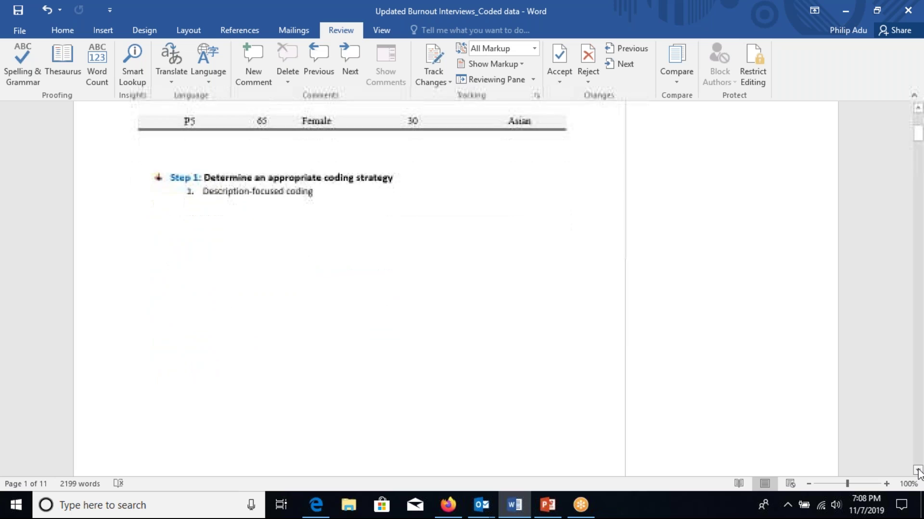
{"action": "left_click", "coordinate": [918, 470]}
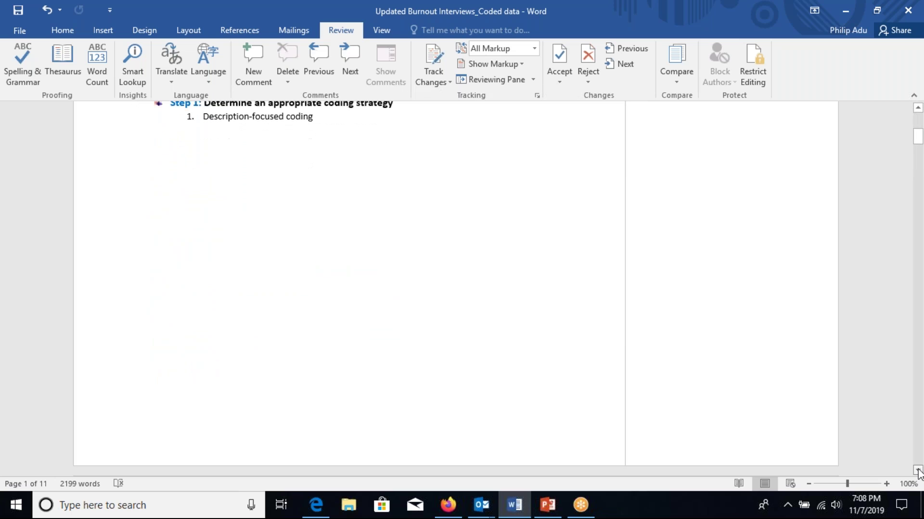
{"action": "left_click", "coordinate": [918, 109]}
{"action": "left_click", "coordinate": [918, 109]}
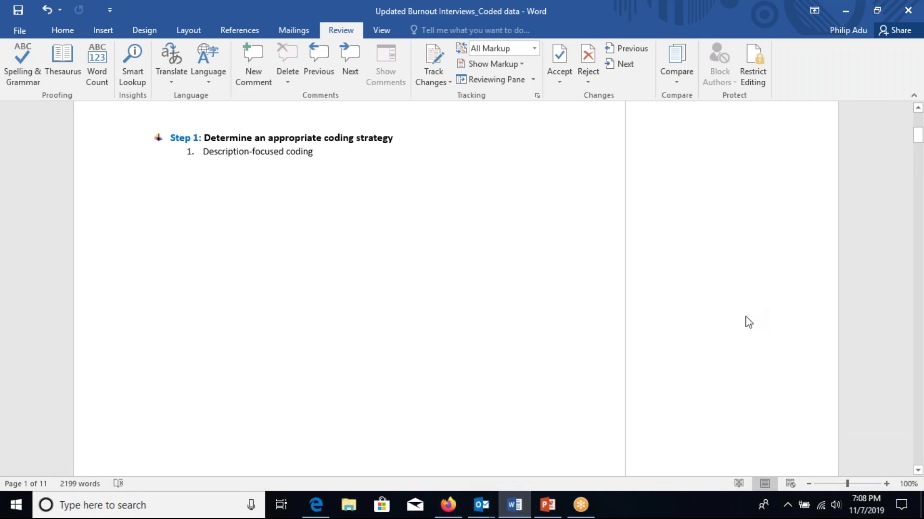
{"action": "left_click", "coordinate": [918, 471]}
{"action": "left_click", "coordinate": [917, 470]}
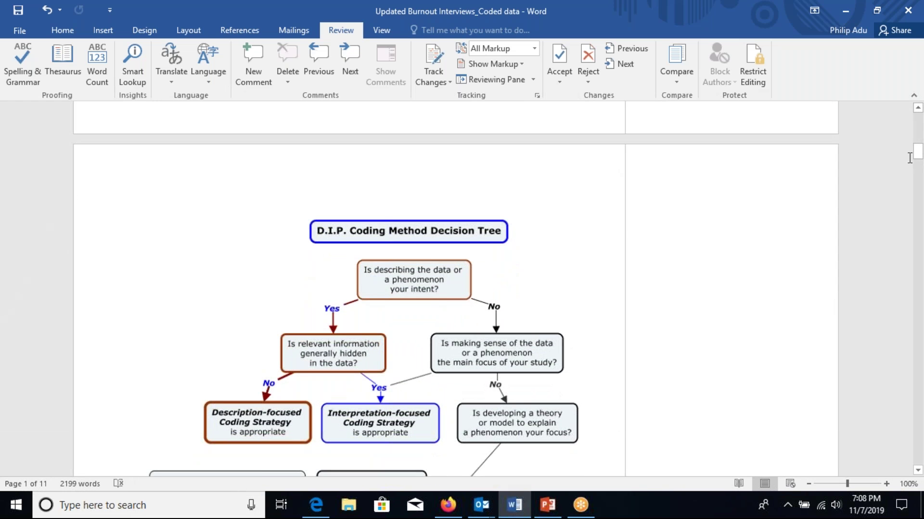
Review the document from the research topic through the Step 2 research questions to Participant 1's interview questions about burnout experience and causes.
{"action": "left_click_drag", "start_coordinate": [919, 159], "coordinate": [914, 127]}
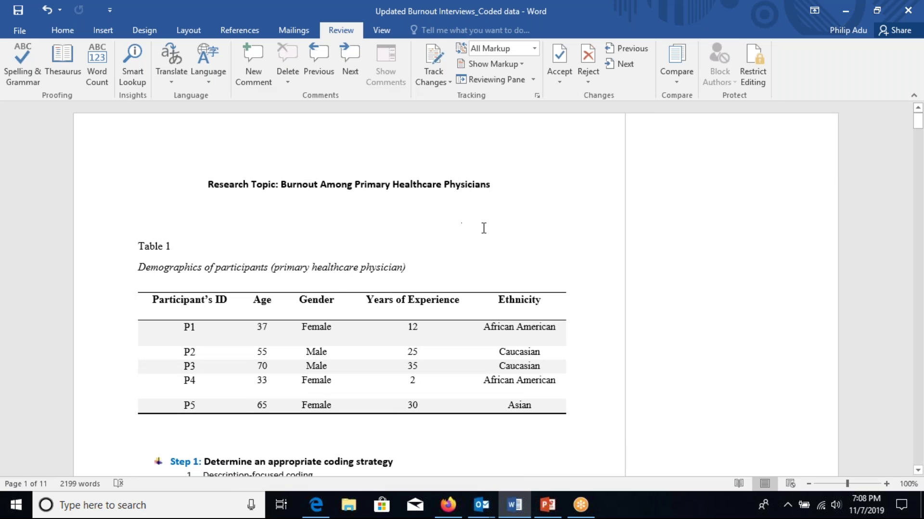
{"action": "left_click", "coordinate": [921, 126]}
{"action": "left_click_drag", "start_coordinate": [921, 126], "coordinate": [918, 168]}
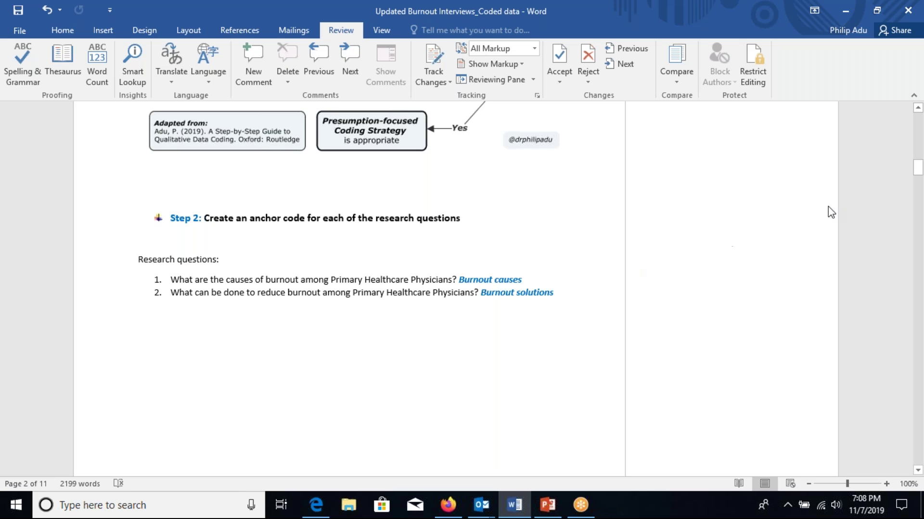
{"action": "mouse_move", "coordinate": [918, 175]}
{"action": "left_mouse_down"}
{"action": "mouse_move", "coordinate": [919, 198]}
{"action": "mouse_move", "coordinate": [919, 189]}
{"action": "left_mouse_up"}
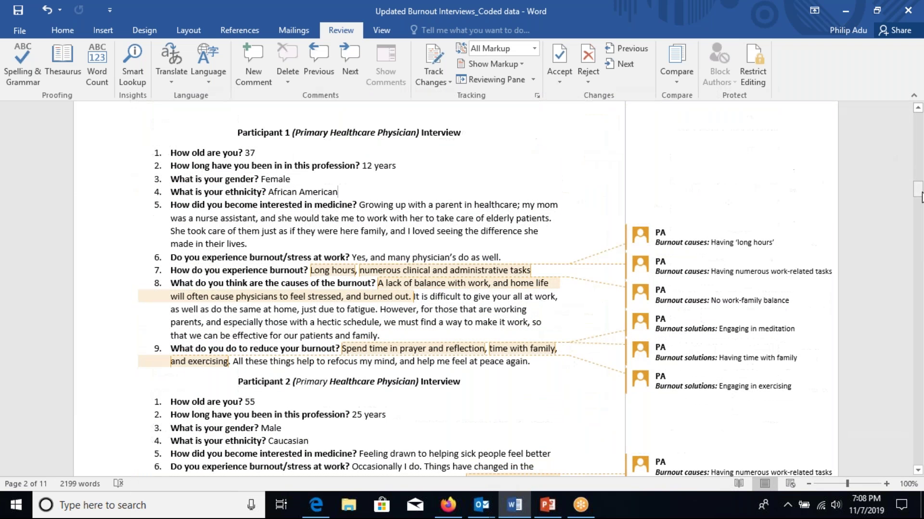
{"action": "left_click_drag", "start_coordinate": [169, 271], "coordinate": [326, 284]}
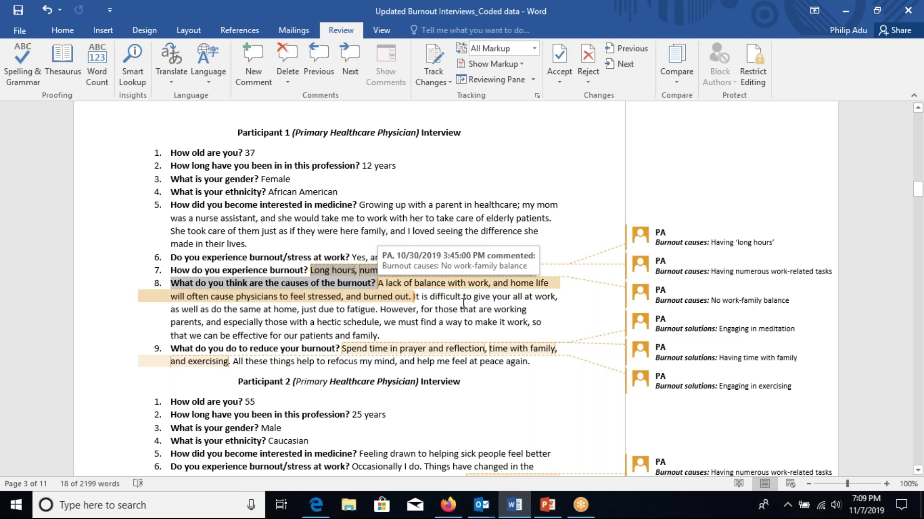
Compare the decision tree's question about hidden relevant information with Participant 1's answers about experiencing burnout and its causes.
{"action": "left_click_drag", "start_coordinate": [918, 192], "coordinate": [919, 163]}
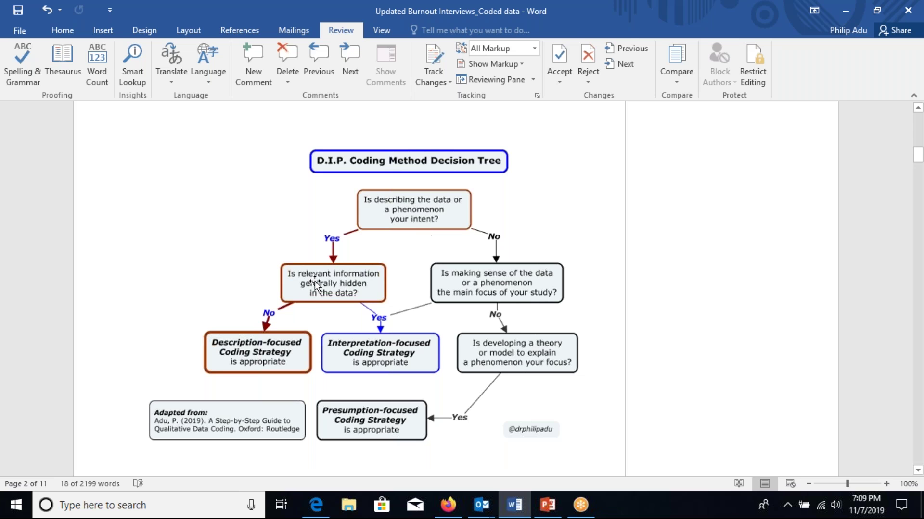
{"action": "left_click", "coordinate": [356, 294]}
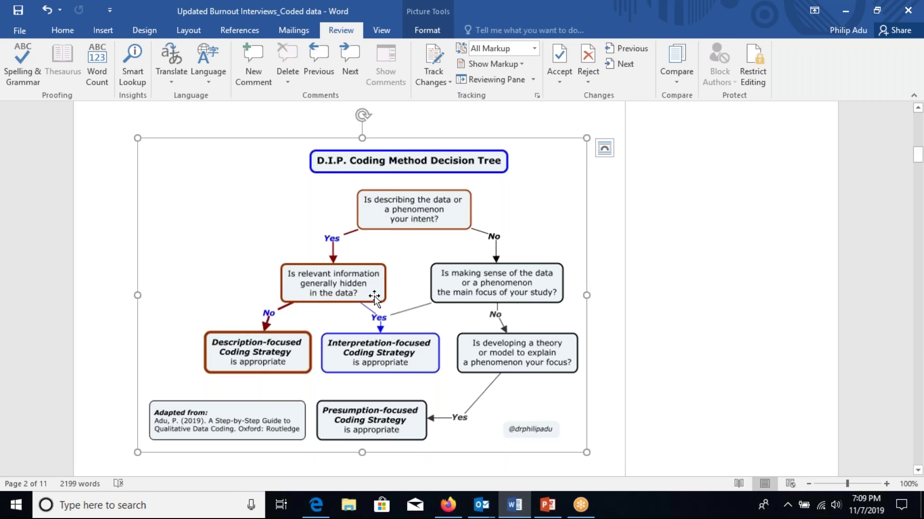
{"action": "left_click_drag", "start_coordinate": [918, 157], "coordinate": [918, 192]}
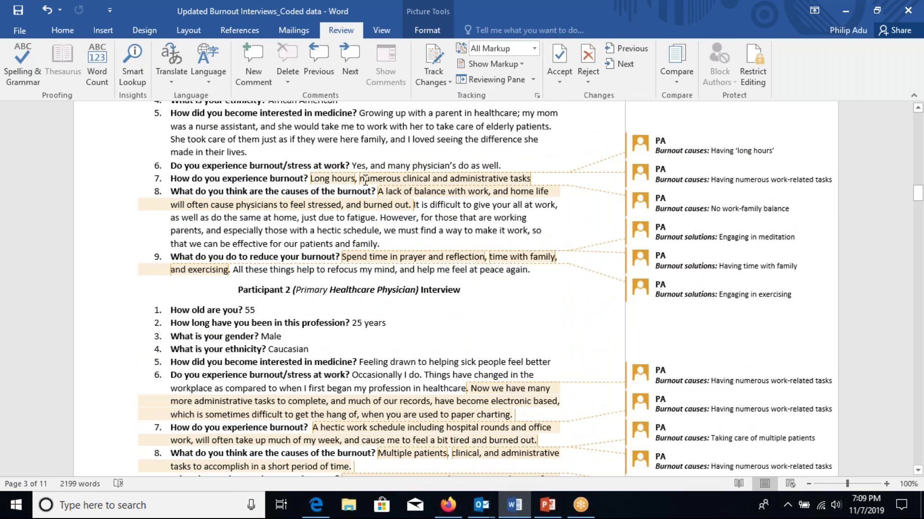
{"action": "left_click_drag", "start_coordinate": [302, 180], "coordinate": [222, 179]}
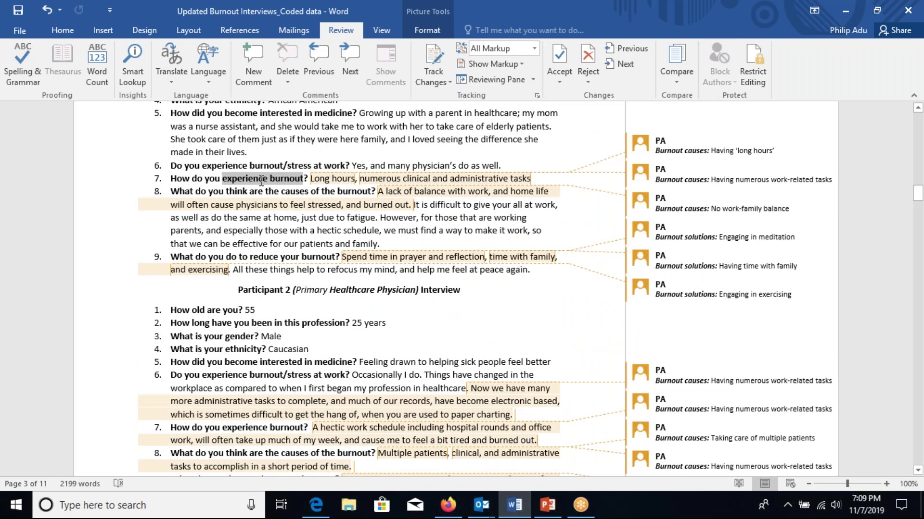
{"action": "double_click", "coordinate": [416, 205]}
{"action": "left_click", "coordinate": [466, 237]}
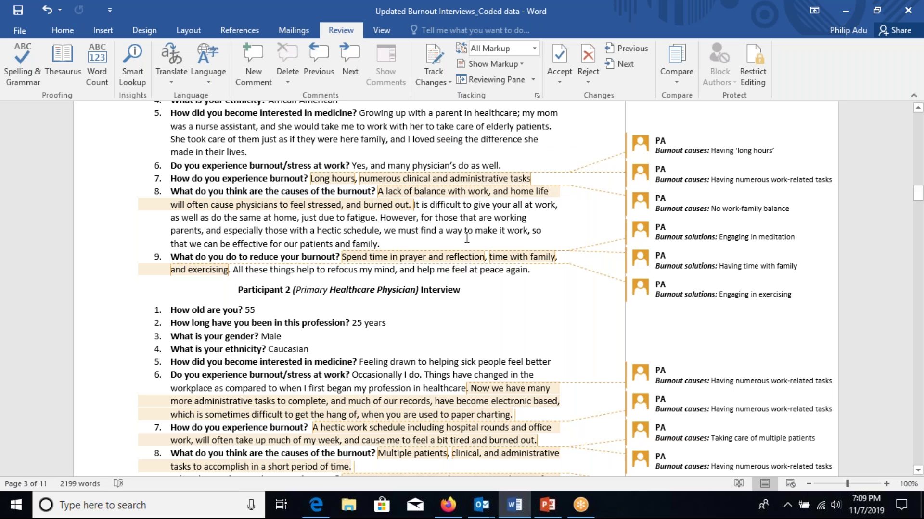
Recheck the D.I.P. decision tree and highlight "Description-focused" as the coding strategy listed under Step 1.
{"action": "left_click_drag", "start_coordinate": [918, 199], "coordinate": [916, 160]}
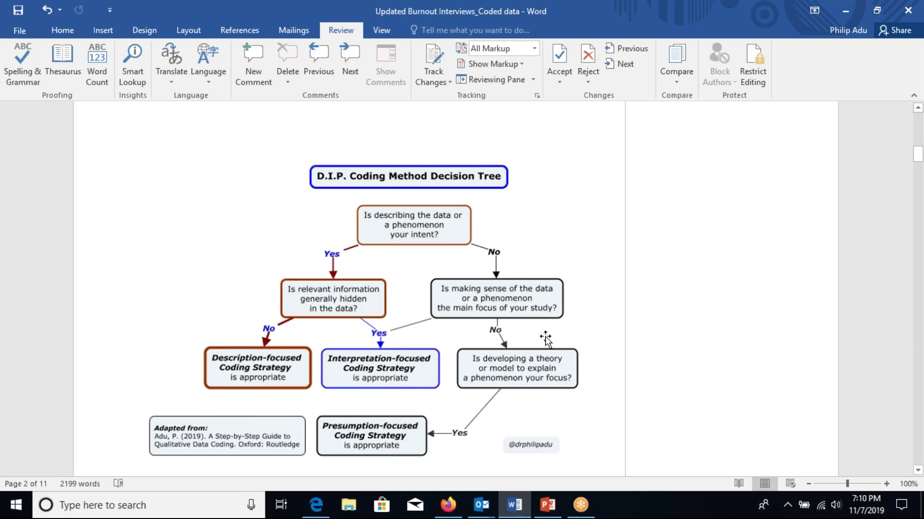
{"action": "left_click_drag", "start_coordinate": [920, 153], "coordinate": [918, 136]}
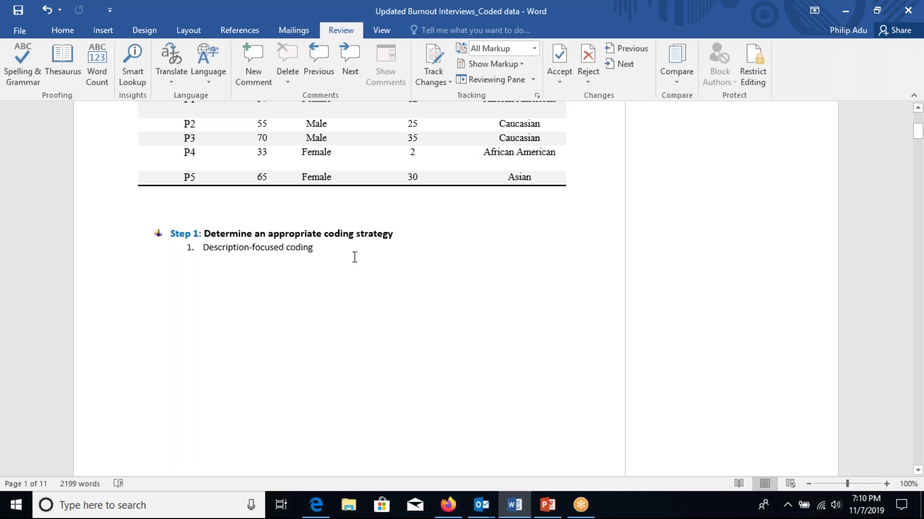
{"action": "left_click_drag", "start_coordinate": [220, 248], "coordinate": [287, 248]}
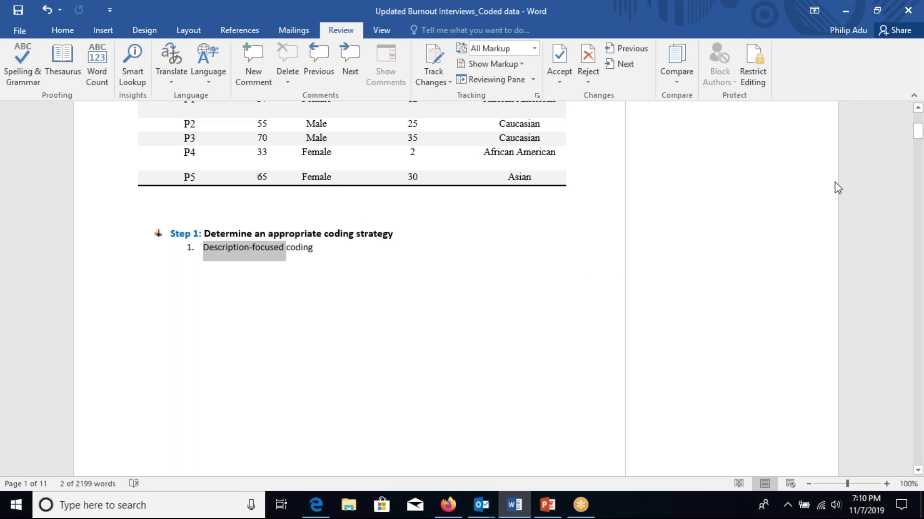
Examine the Step 2 research questions and their anchor codes, highlighting "among Primary Healthcare Physicians" in the first question and "anchor code" in the heading.
{"action": "left_click_drag", "start_coordinate": [919, 135], "coordinate": [920, 172]}
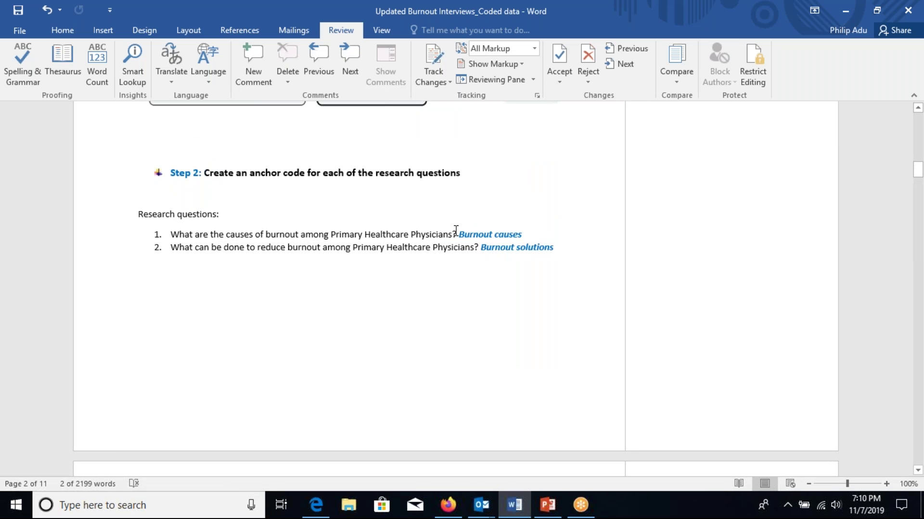
{"action": "left_click_drag", "start_coordinate": [454, 234], "coordinate": [301, 236]}
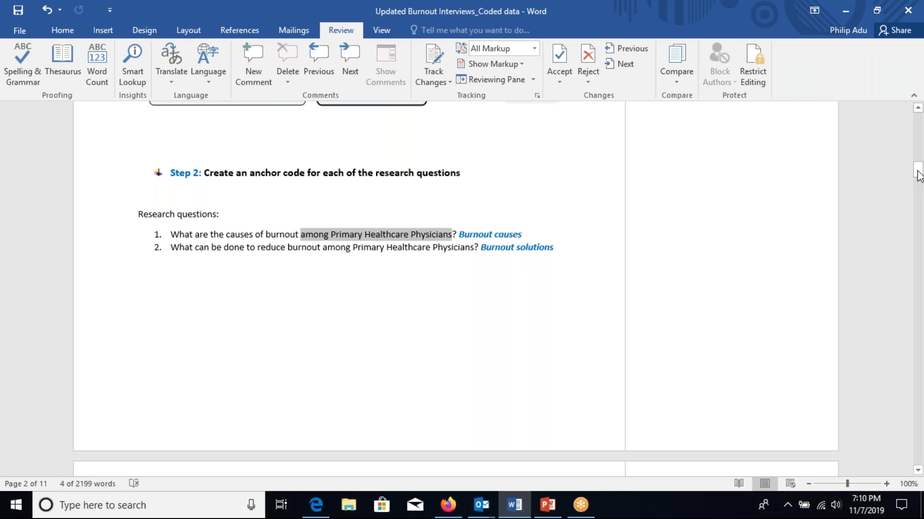
{"action": "left_click_drag", "start_coordinate": [917, 173], "coordinate": [918, 174]}
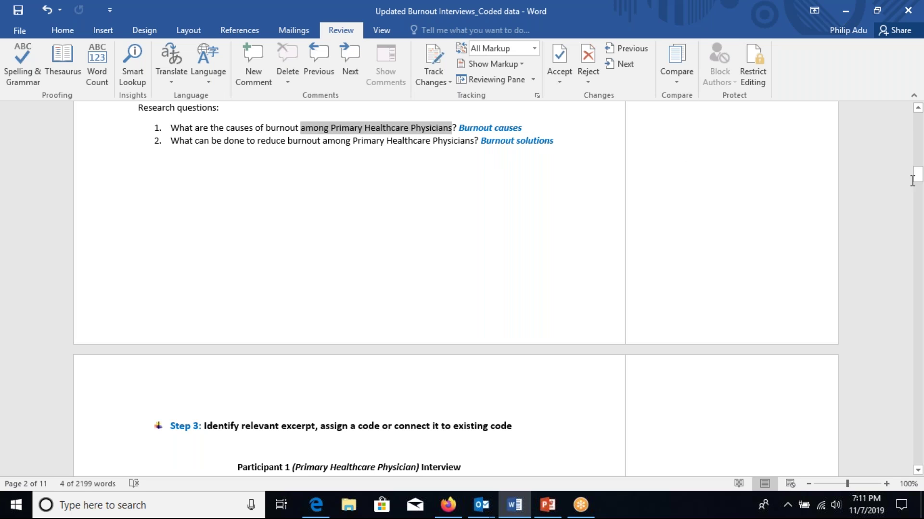
{"action": "left_click_drag", "start_coordinate": [917, 177], "coordinate": [918, 174]}
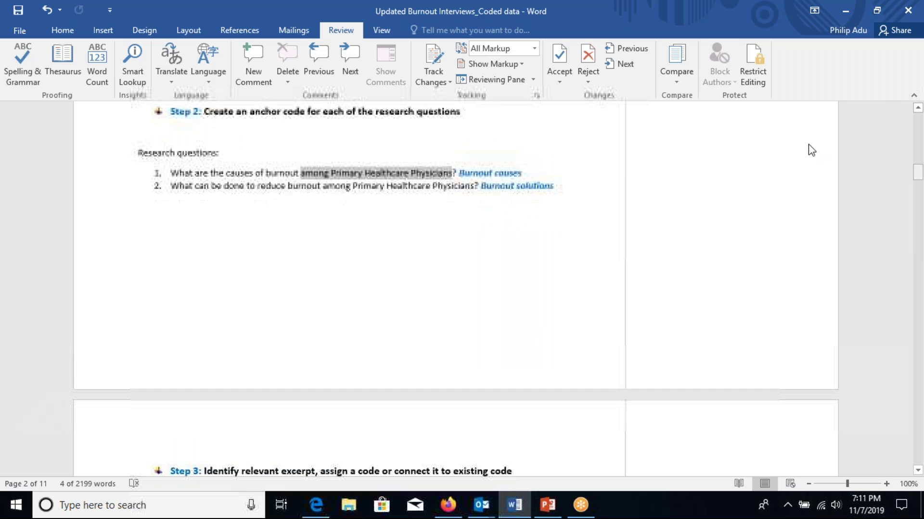
{"action": "left_click", "coordinate": [251, 118]}
{"action": "left_click_drag", "start_coordinate": [265, 119], "coordinate": [306, 118]}
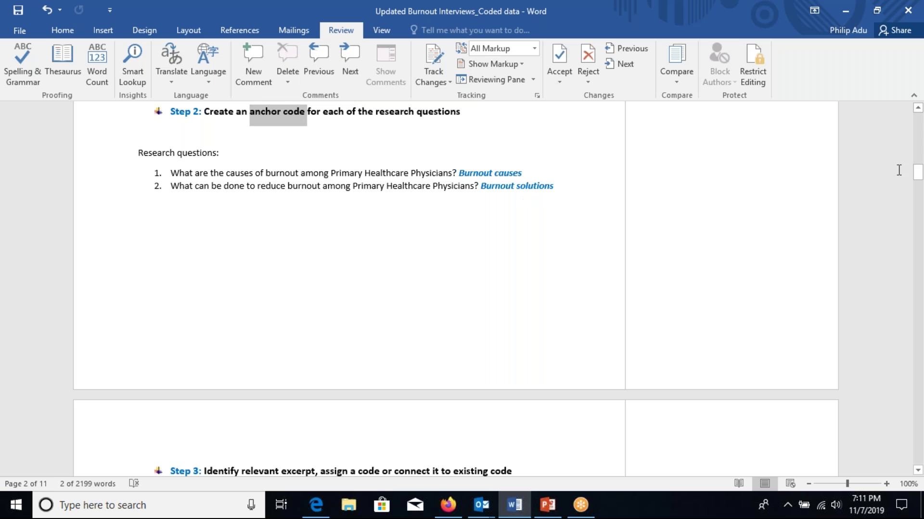
Examine the Step 3 coding of Participant 1's interview and highlight the excerpt "Long hours" in the answer to question 7.
{"action": "left_click_drag", "start_coordinate": [917, 179], "coordinate": [919, 185]}
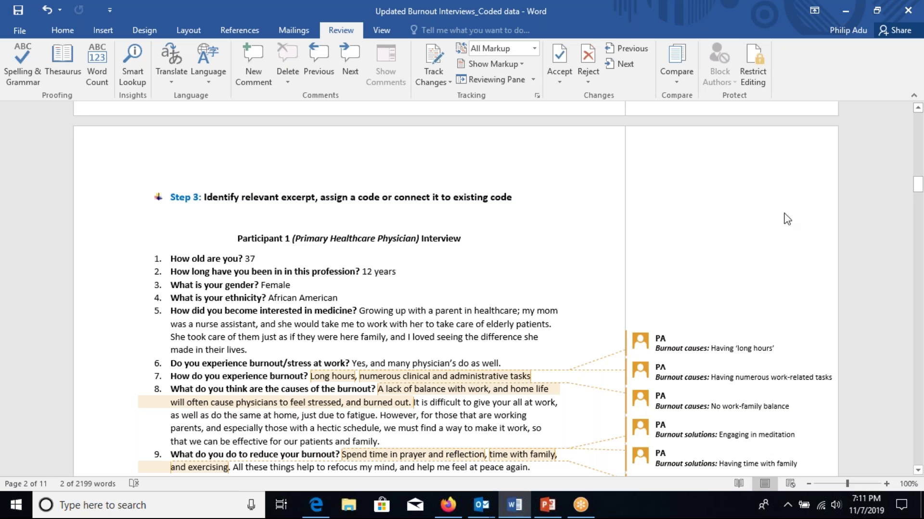
{"action": "left_click_drag", "start_coordinate": [918, 190], "coordinate": [918, 195]}
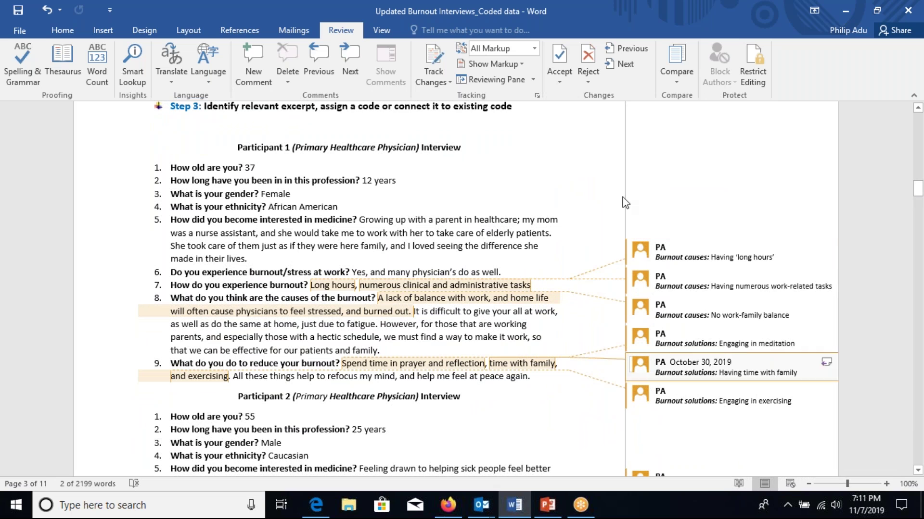
{"action": "mouse_move", "coordinate": [532, 302]}
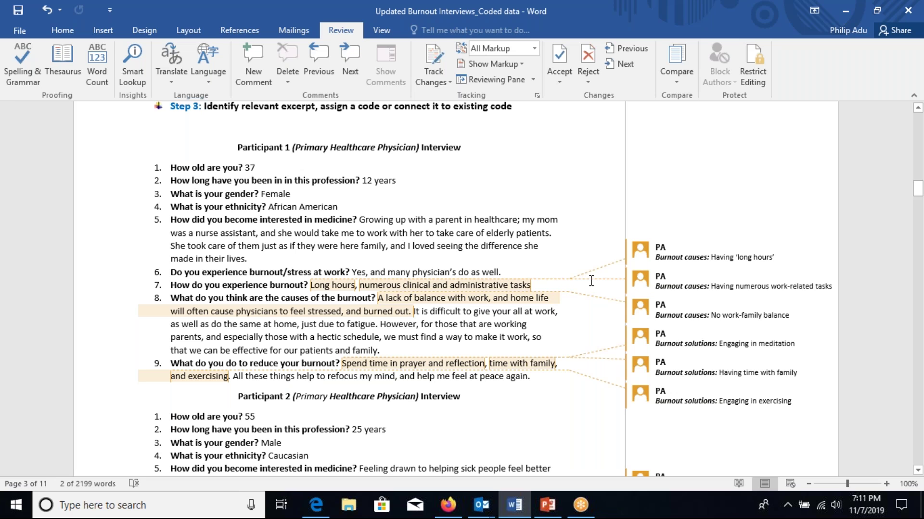
{"action": "left_click", "coordinate": [630, 250]}
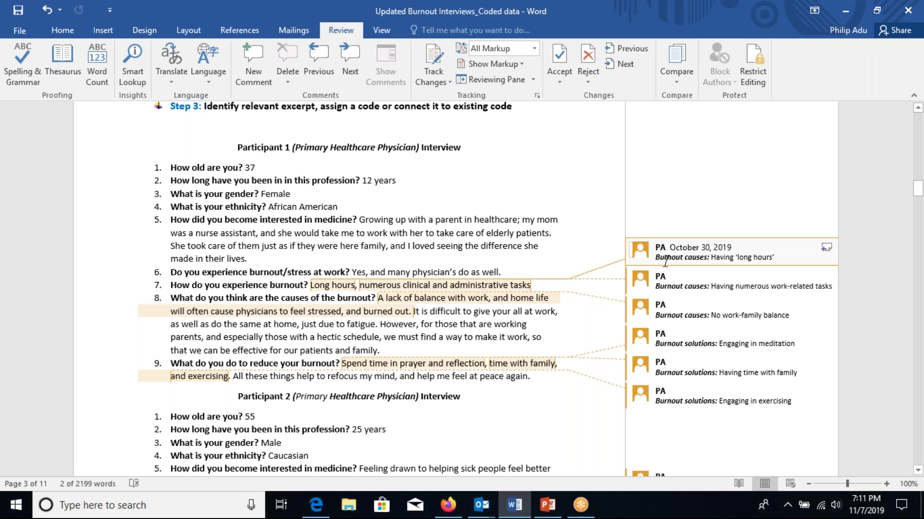
{"action": "left_click", "coordinate": [361, 286]}
{"action": "left_click", "coordinate": [311, 285]}
{"action": "left_click_drag", "start_coordinate": [330, 289], "coordinate": [356, 288]}
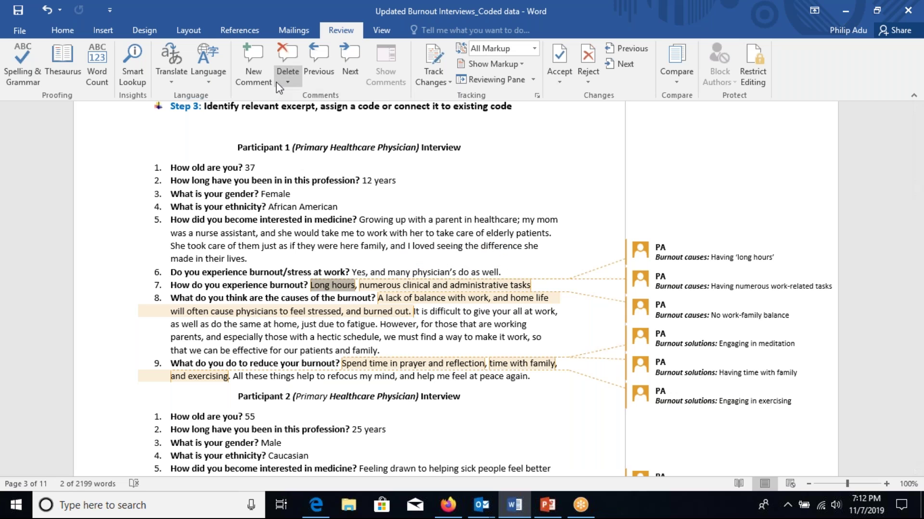
Inspect the anchor code "Burnout causes" and the code "Having 'long hours'" in the first comment, and the comment on numerous work-related tasks.
{"action": "left_click", "coordinate": [655, 261]}
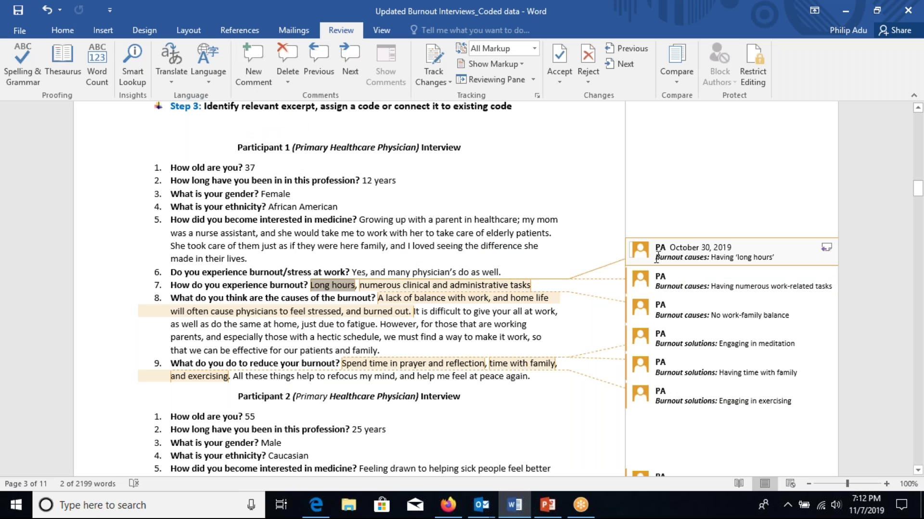
{"action": "left_click_drag", "start_coordinate": [657, 258], "coordinate": [708, 259]}
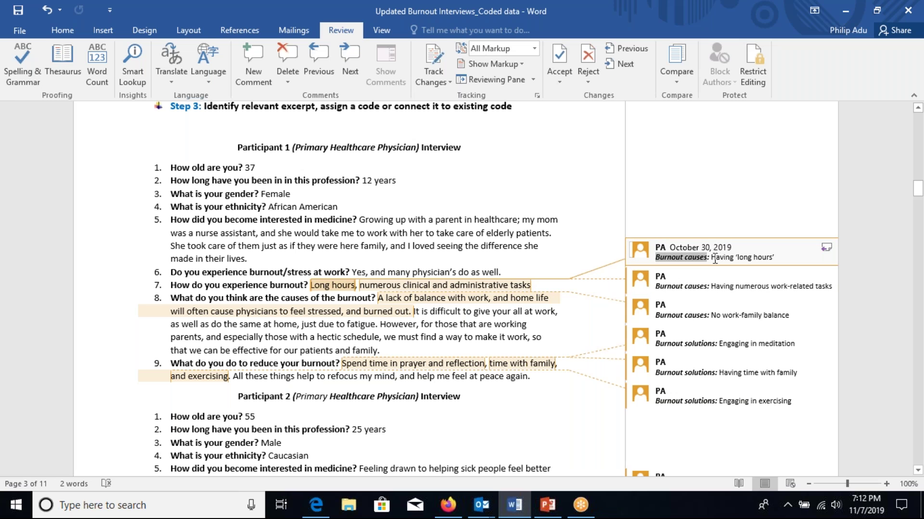
{"action": "left_click_drag", "start_coordinate": [777, 257], "coordinate": [720, 257]}
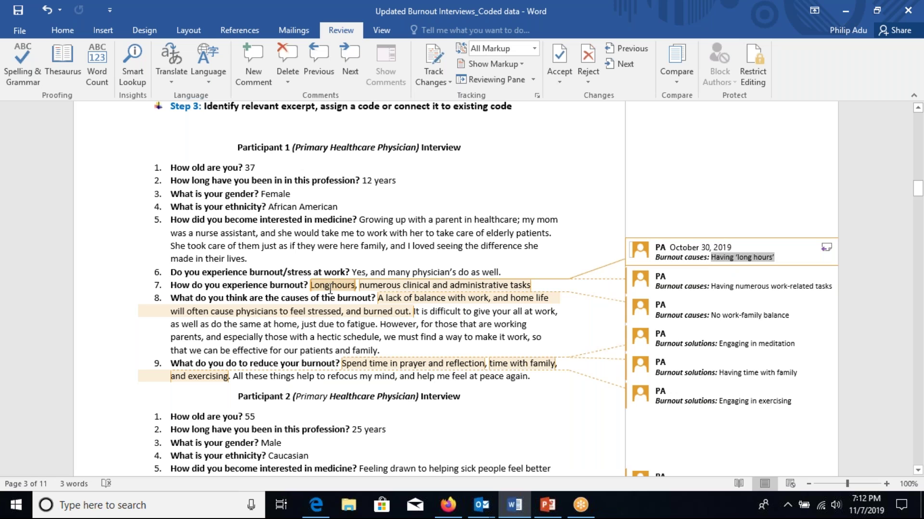
{"action": "mouse_move", "coordinate": [330, 289]}
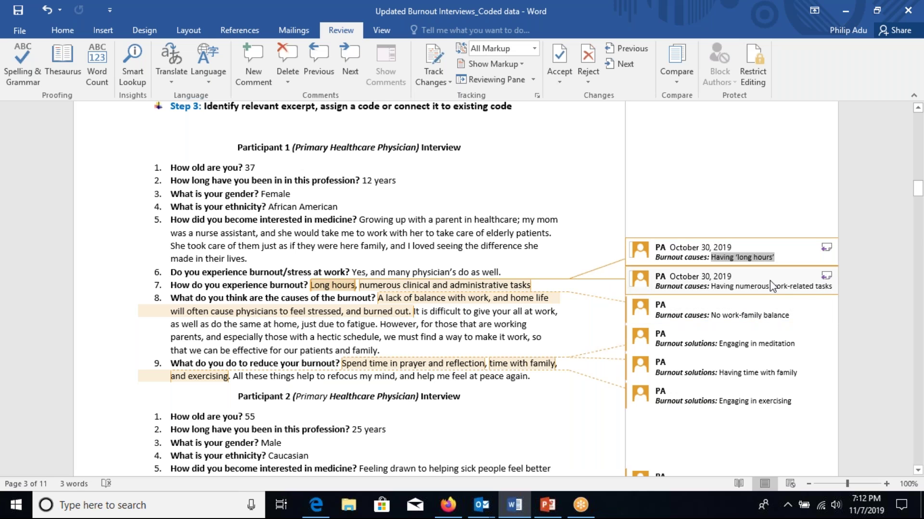
{"action": "left_click", "coordinate": [719, 288]}
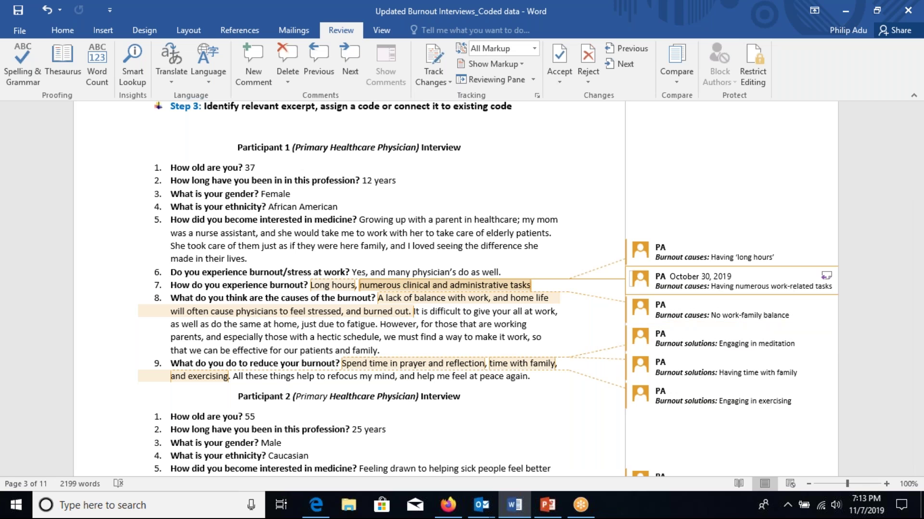
Examine the coded excerpts and code comments in the interviews of Participants 2 and 3.
{"action": "left_click_drag", "start_coordinate": [916, 190], "coordinate": [916, 205]}
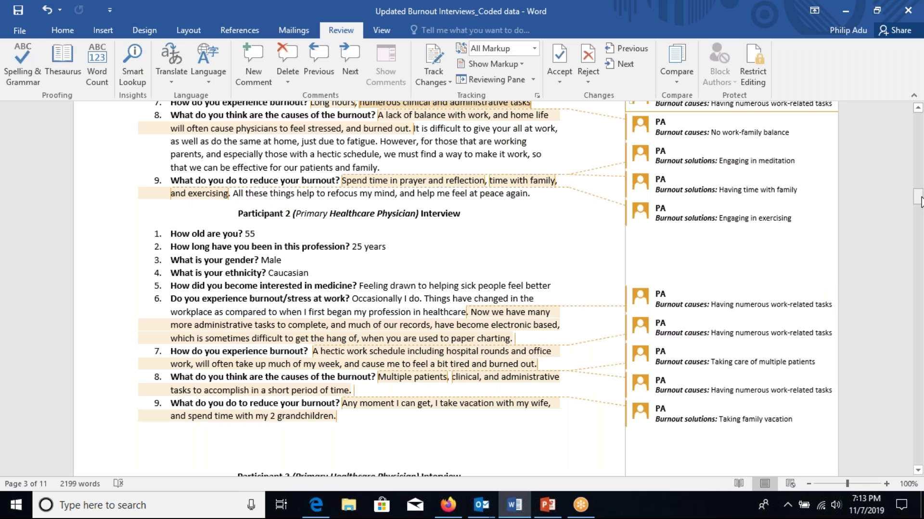
{"action": "left_click_drag", "start_coordinate": [919, 201], "coordinate": [920, 203]}
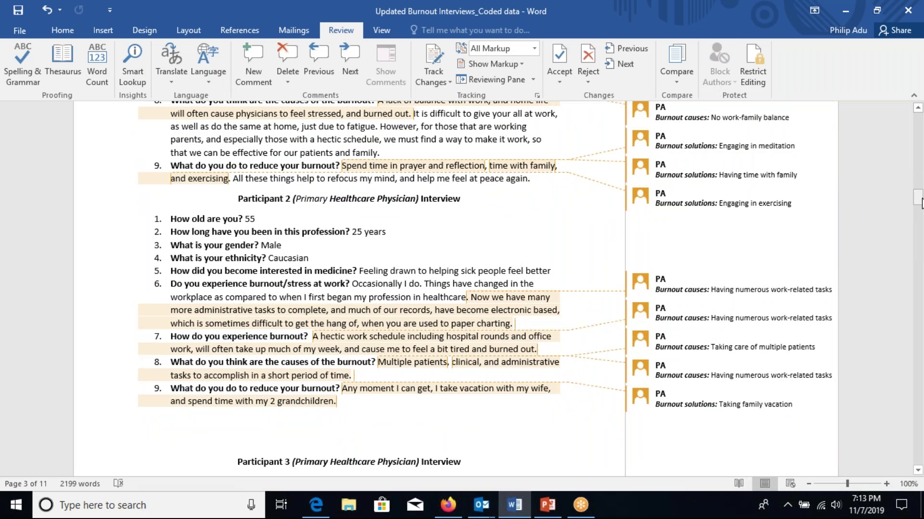
{"action": "left_click_drag", "start_coordinate": [919, 201], "coordinate": [920, 214]}
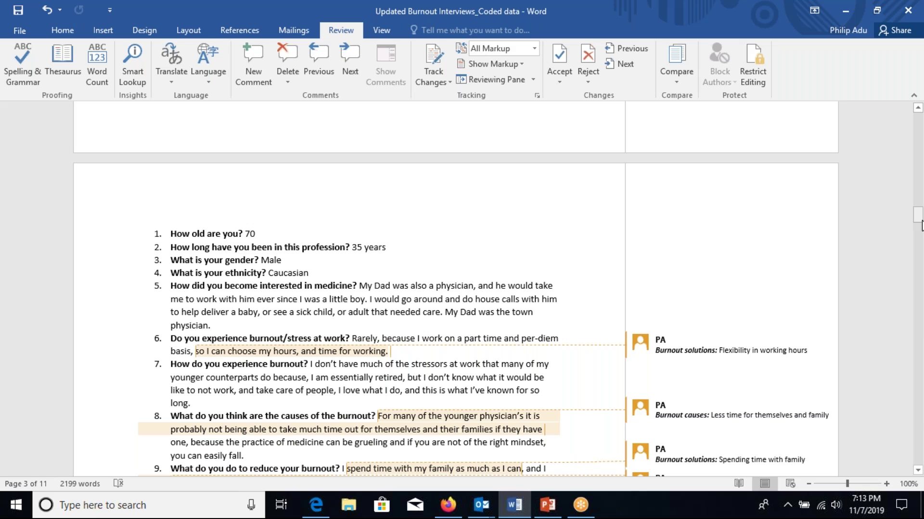
Examine Participant 4's coded interview and inspect the comment linked to the excerpt about working harder than older counterparts in question 7.
{"action": "left_click_drag", "start_coordinate": [919, 218], "coordinate": [919, 210]}
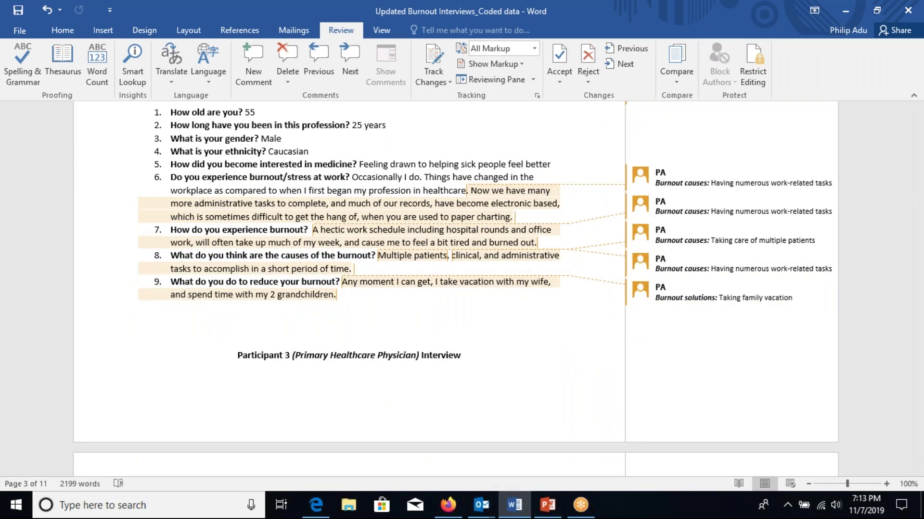
{"action": "left_click_drag", "start_coordinate": [917, 206], "coordinate": [917, 231]}
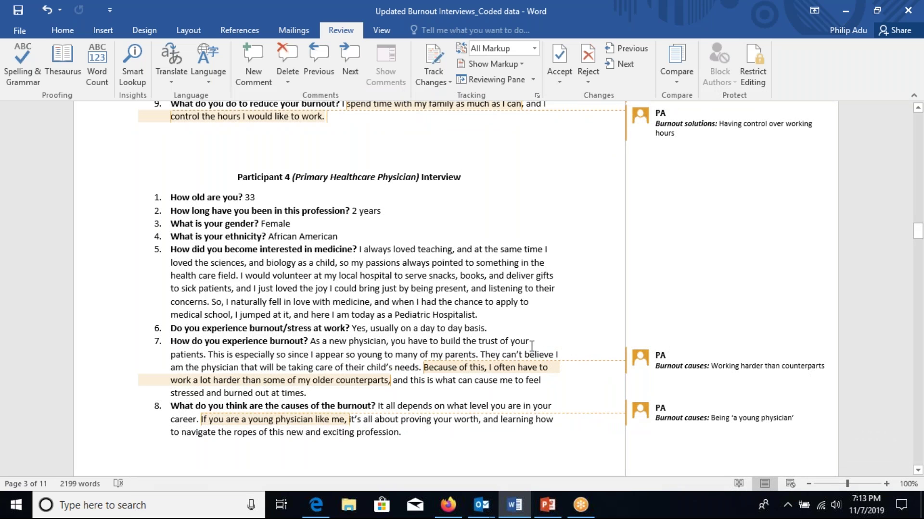
{"action": "left_click", "coordinate": [543, 381]}
{"action": "mouse_move", "coordinate": [464, 374]}
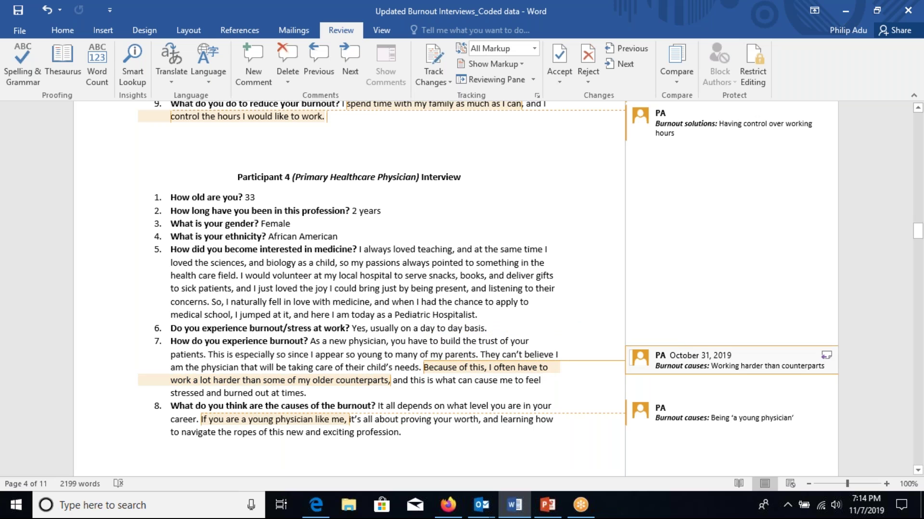
Return to Participant 1's interview and inspect the comment coded "Having 'long hours'" under the anchor code "Burnout causes".
{"action": "left_click", "coordinate": [920, 234]}
{"action": "left_click_drag", "start_coordinate": [920, 234], "coordinate": [892, 194]}
{"action": "left_click", "coordinate": [719, 243]}
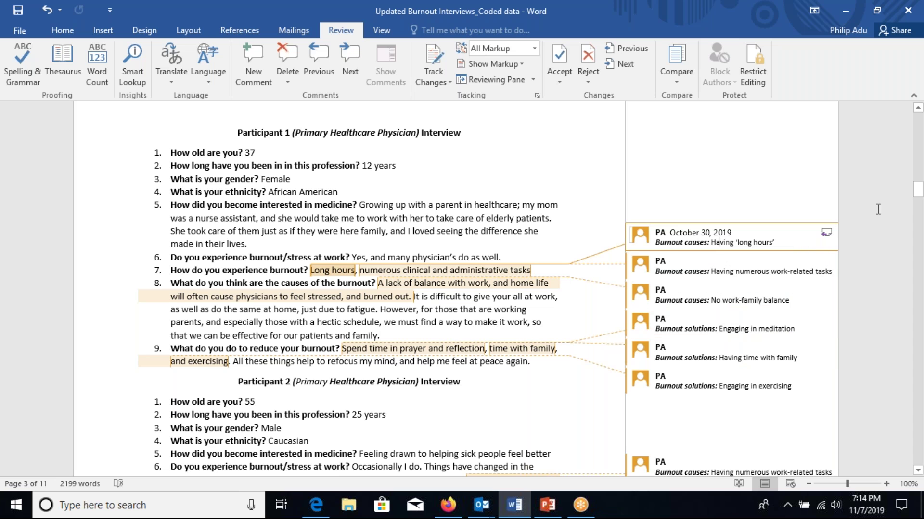
Highlight the word "codes" in the heading "Step 4: Categorize codes" and switch to the PowerPoint presentation "Coding Qualitative Data".
{"action": "left_click_drag", "start_coordinate": [918, 191], "coordinate": [918, 212]}
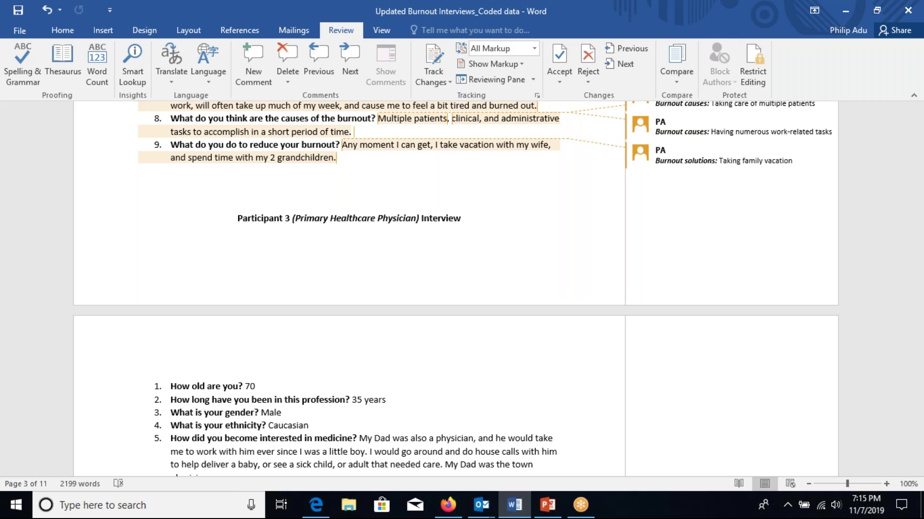
{"action": "left_click_drag", "start_coordinate": [918, 211], "coordinate": [921, 274]}
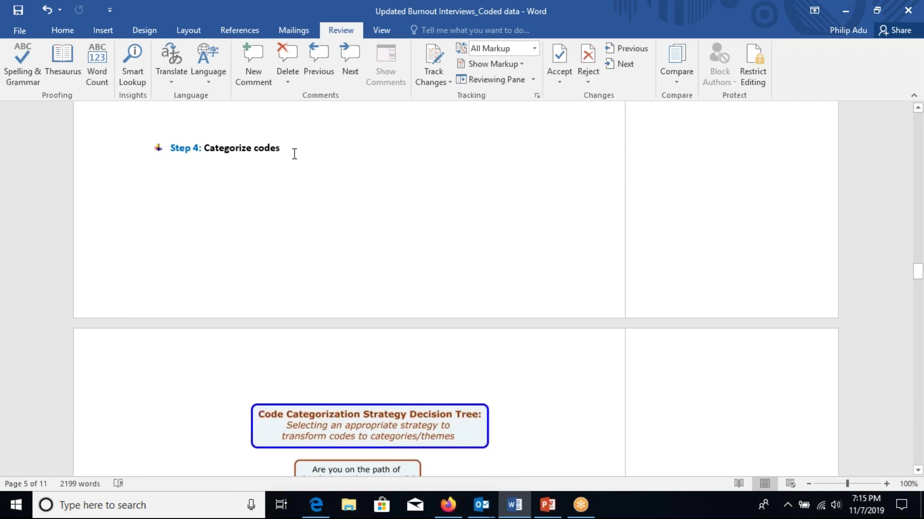
{"action": "left_click_drag", "start_coordinate": [283, 151], "coordinate": [256, 155]}
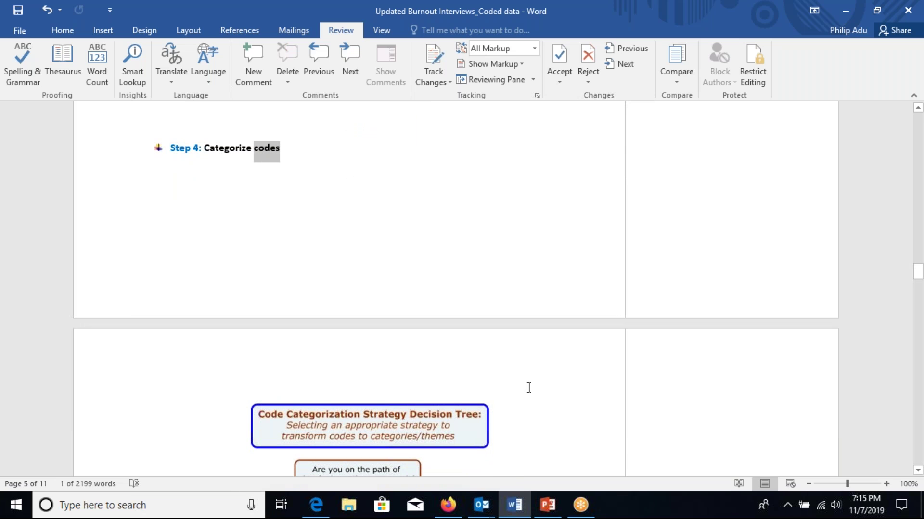
{"action": "left_click", "coordinate": [547, 506]}
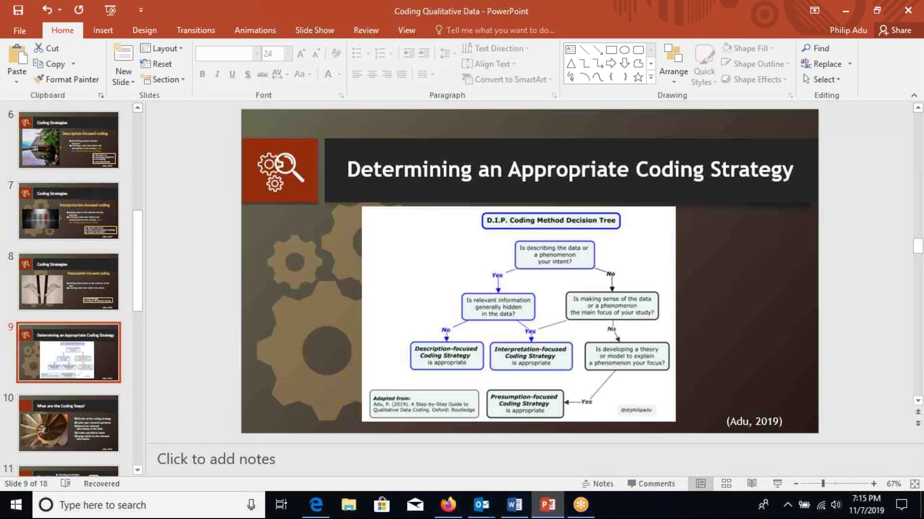
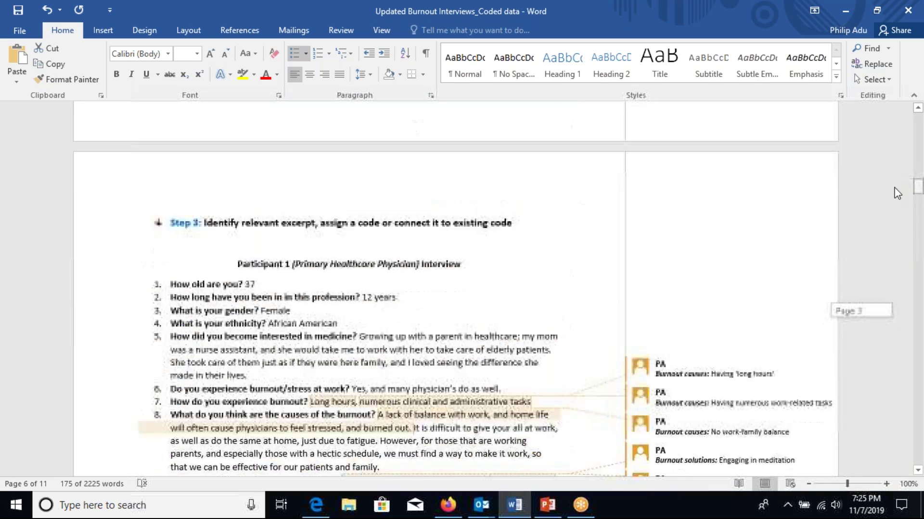
Select the text of all code comments, starting with Participant 1's "Burnout causes: Having 'long hours'", and copy it.
{"action": "scroll", "coordinate": [671, 266], "scroll_direction": "up", "scroll_amount": 4}
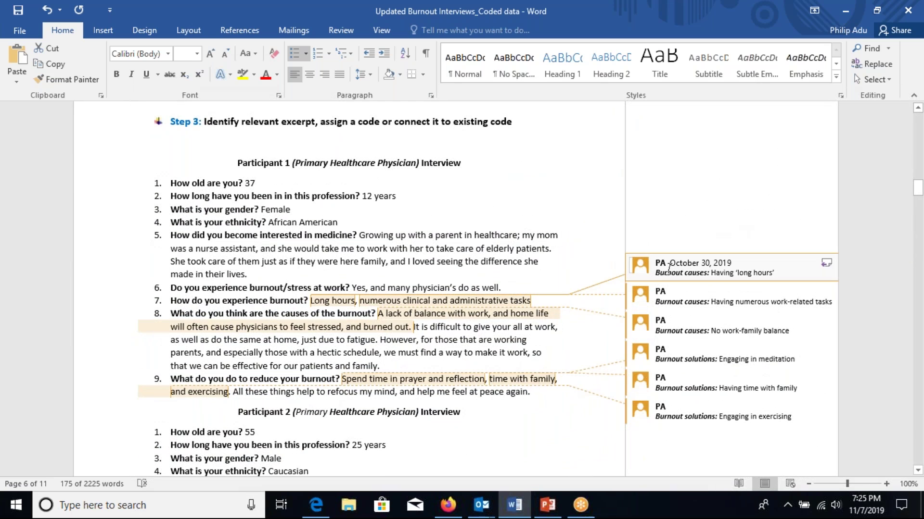
{"action": "left_click_drag", "start_coordinate": [655, 273], "coordinate": [790, 269]}
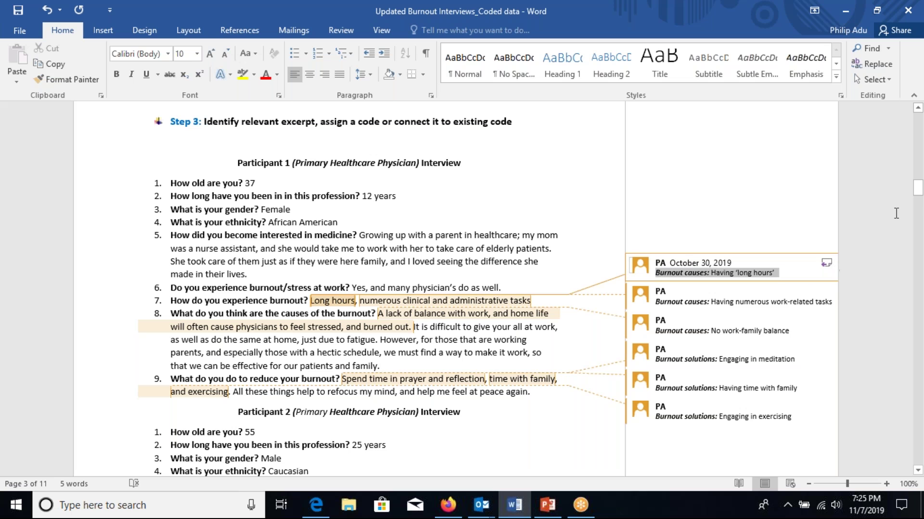
{"action": "scroll", "coordinate": [865, 185], "scroll_direction": "down", "scroll_amount": 3}
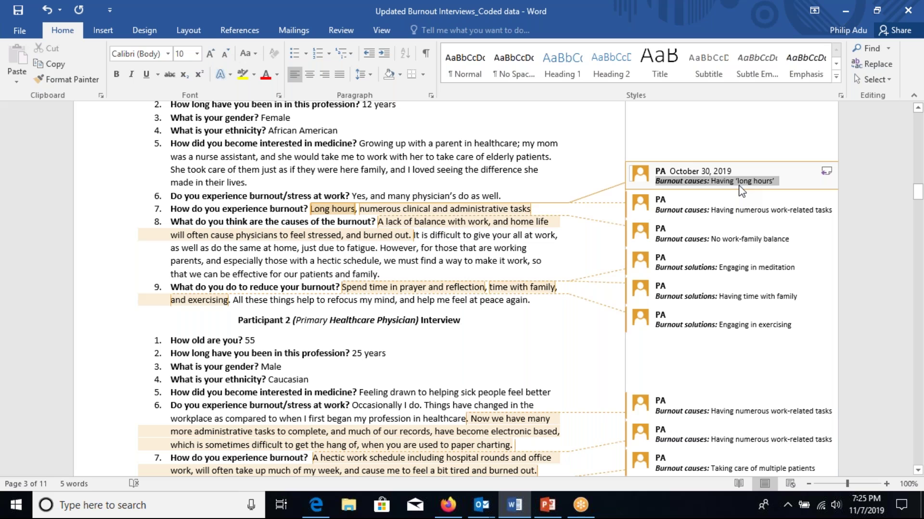
{"action": "key", "text": "shift+Down"}
{"action": "key", "text": "shift+Down"}
{"action": "key", "text": "shift+Down"}
{"action": "key", "text": "shift+Down"}
{"action": "key", "text": "shift+Down"}
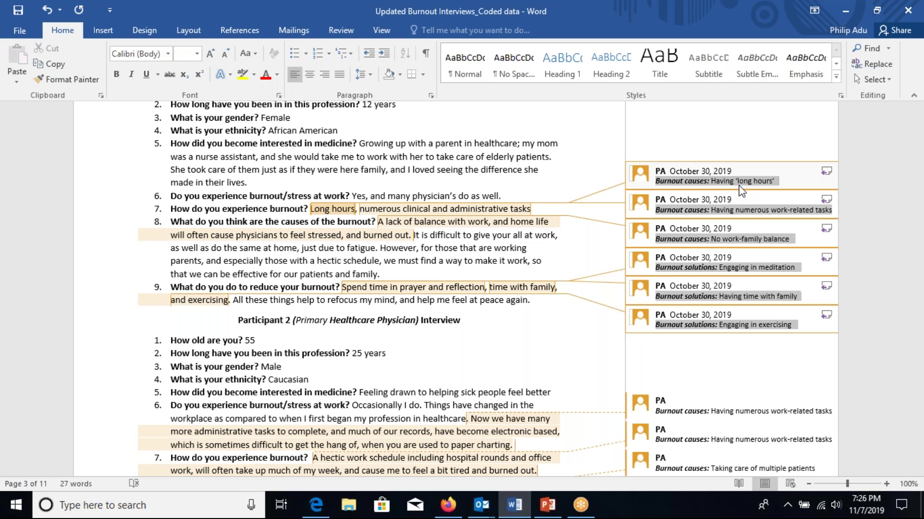
{"action": "key", "text": "shift+Down"}
{"action": "key", "text": "shift+Down"}
{"action": "key", "text": "shift+Down"}
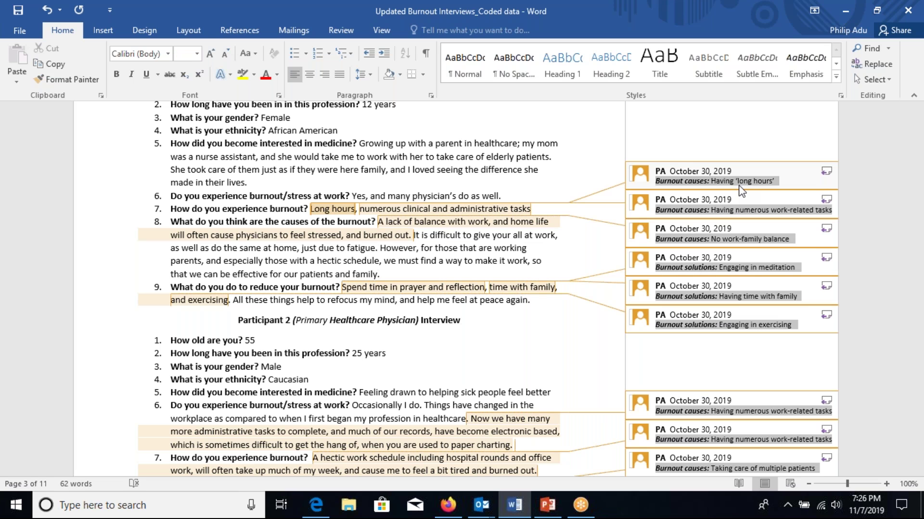
{"action": "key", "text": "shift+Down"}
{"action": "key", "text": "shift+Down"}
{"action": "key", "text": "shift+Down"}
{"action": "key", "text": "shift+Down"}
{"action": "key", "text": "shift+Down"}
{"action": "key", "text": "shift+Down"}
{"action": "key", "text": "shift+Down"}
{"action": "key", "text": "shift+Down"}
{"action": "key", "text": "shift+Down"}
{"action": "key", "text": "shift+Down"}
{"action": "key", "text": "shift+Down"}
{"action": "key", "text": "shift+Down"}
{"action": "key", "text": "shift+Down"}
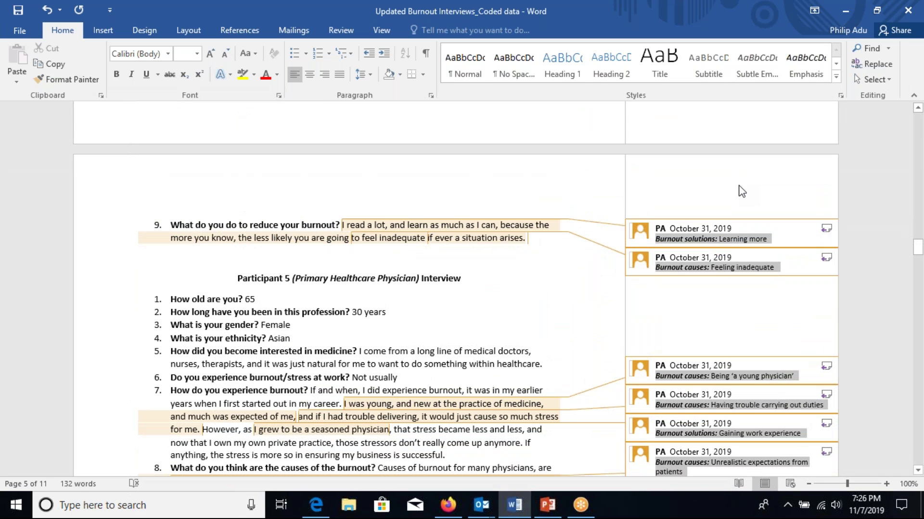
{"action": "right_click", "coordinate": [703, 243]}
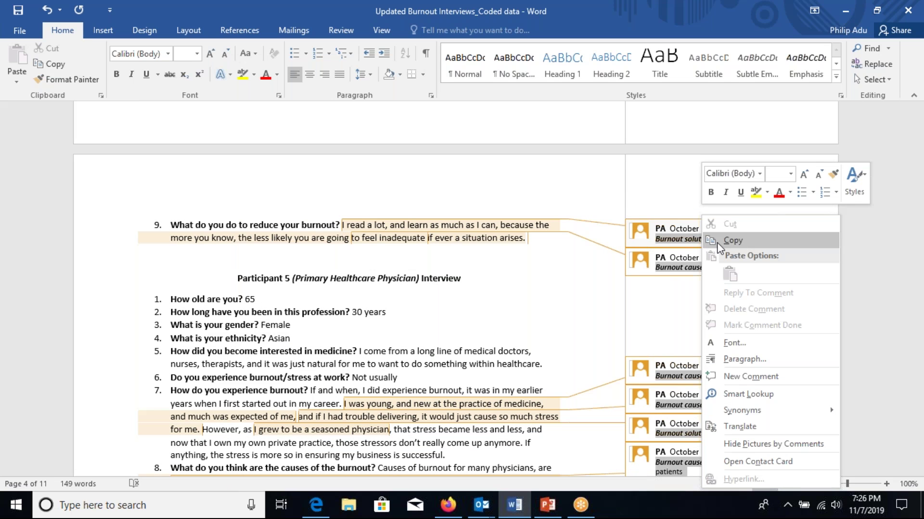
{"action": "left_click", "coordinate": [919, 212]}
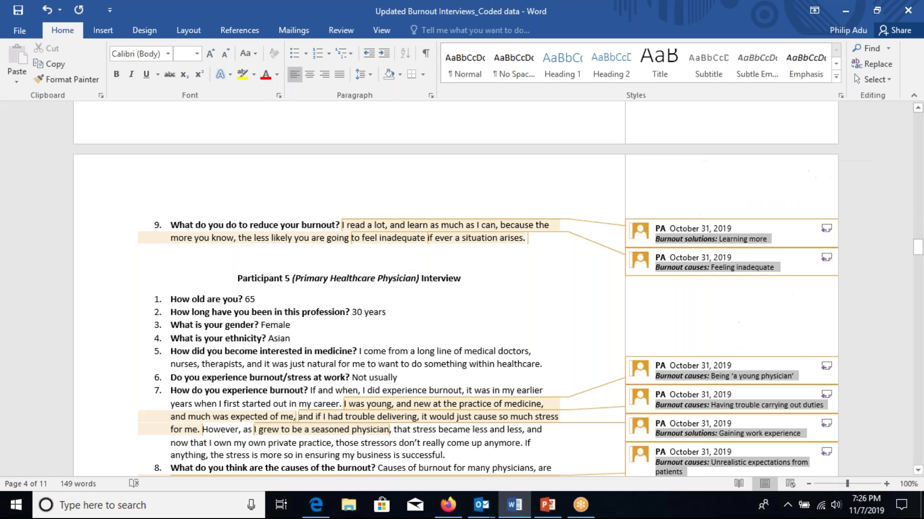
Undo the last two changes to the code list under "Compile the codes" to remove its numbering.
{"action": "left_click_drag", "start_coordinate": [918, 252], "coordinate": [920, 298]}
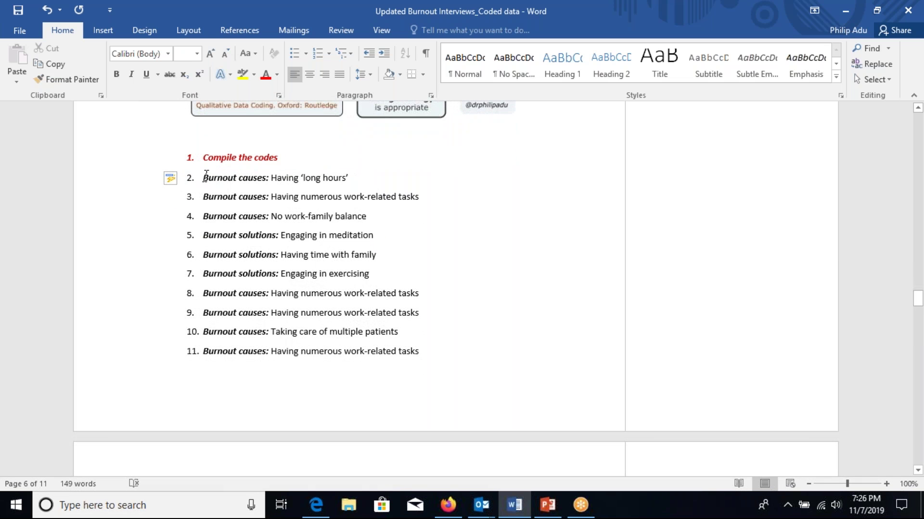
{"action": "left_click_drag", "start_coordinate": [206, 178], "coordinate": [316, 287]}
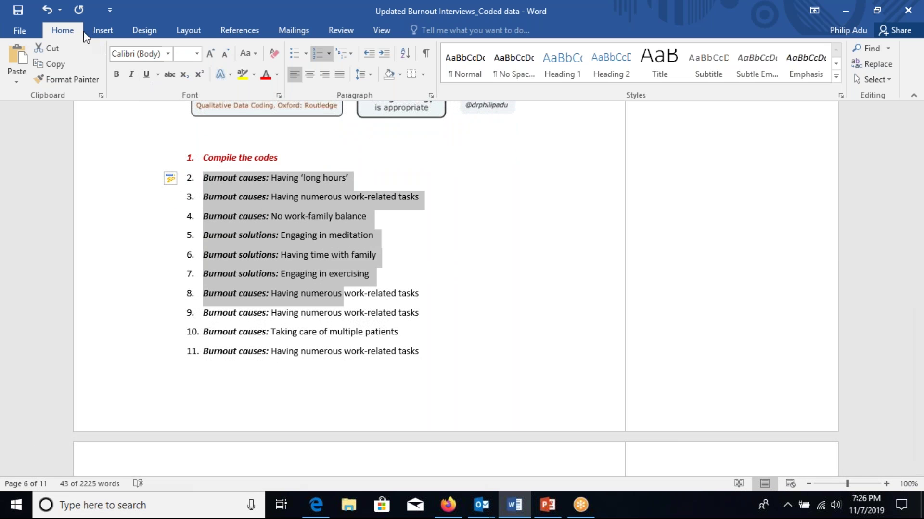
{"action": "left_click", "coordinate": [46, 12]}
{"action": "left_click", "coordinate": [46, 12]}
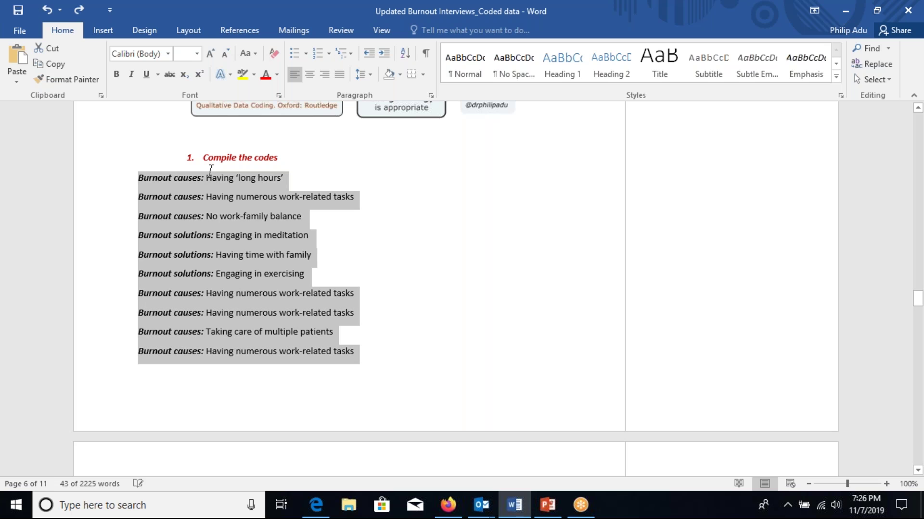
Highlight the entire list of burnout causes and solutions under "Compile the codes".
{"action": "left_click", "coordinate": [172, 178]}
{"action": "left_click_drag", "start_coordinate": [138, 177], "coordinate": [404, 470]}
{"action": "scroll", "coordinate": [406, 475], "scroll_direction": "down", "scroll_amount": 4}
{"action": "left_click_drag", "start_coordinate": [373, 321], "coordinate": [369, 316]}
Examine the section "Arrange alphabetically" and highlight its whole list of sorted codes.
{"action": "mouse_move", "coordinate": [918, 321]}
{"action": "left_mouse_down"}
{"action": "mouse_move", "coordinate": [917, 344]}
{"action": "mouse_move", "coordinate": [918, 329]}
{"action": "left_mouse_up"}
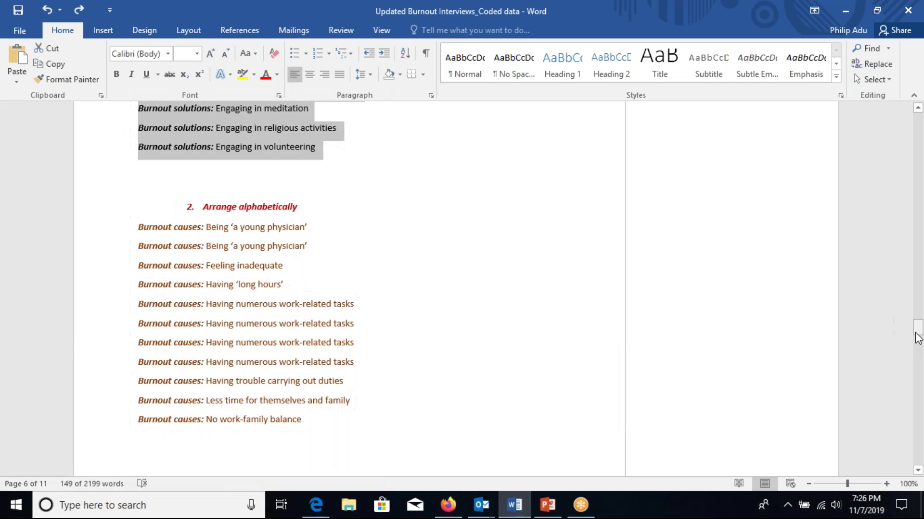
{"action": "left_click_drag", "start_coordinate": [137, 226], "coordinate": [197, 269]}
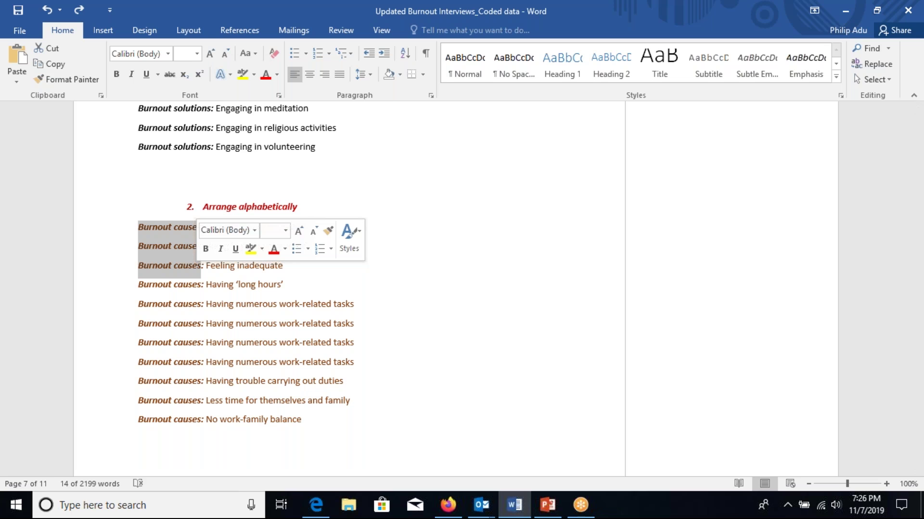
{"action": "left_click", "coordinate": [264, 317]}
{"action": "left_click_drag", "start_coordinate": [138, 227], "coordinate": [333, 405]}
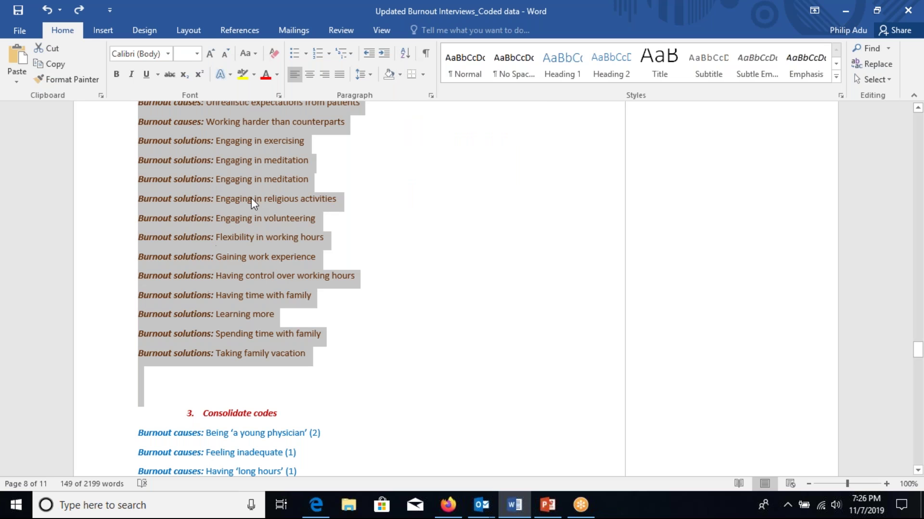
Compare the "Consolidate codes" list with the alphabetical one and highlight the two repeated "Being 'a young physician'" entries in the alphabetical list.
{"action": "mouse_move", "coordinate": [917, 355]}
{"action": "left_mouse_down"}
{"action": "mouse_move", "coordinate": [912, 337]}
{"action": "mouse_move", "coordinate": [916, 366]}
{"action": "left_mouse_up"}
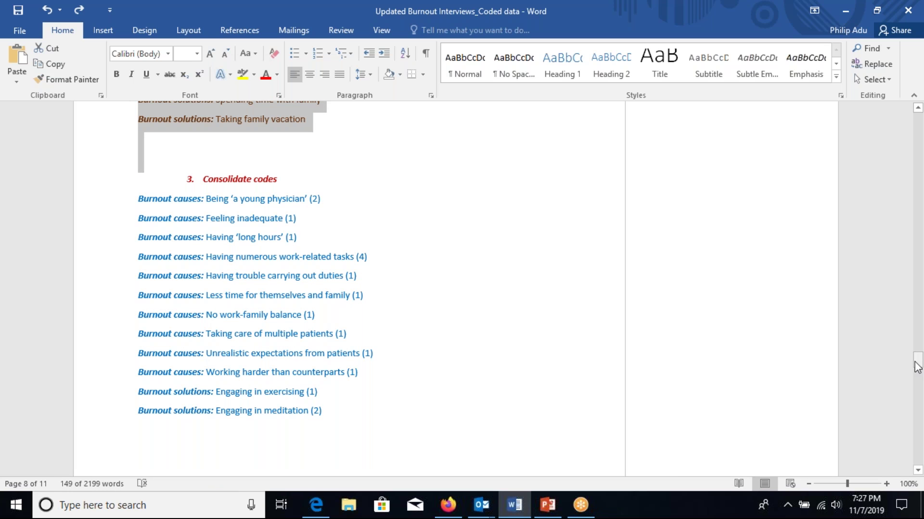
{"action": "left_click_drag", "start_coordinate": [918, 366], "coordinate": [918, 329]}
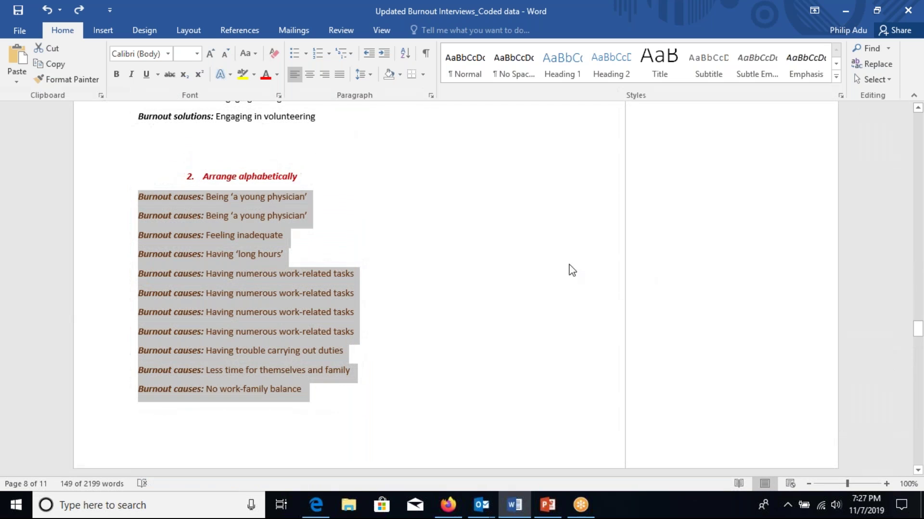
{"action": "left_click", "coordinate": [331, 236]}
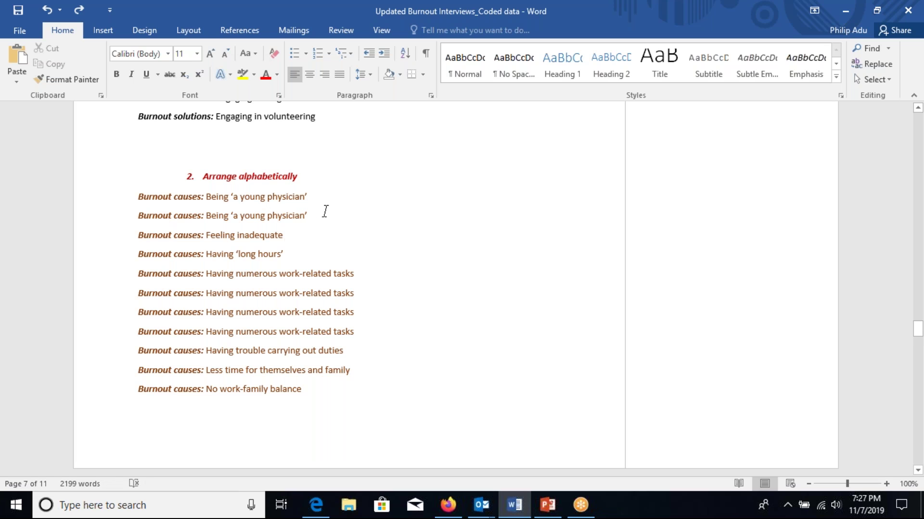
{"action": "left_click_drag", "start_coordinate": [308, 215], "coordinate": [202, 216]}
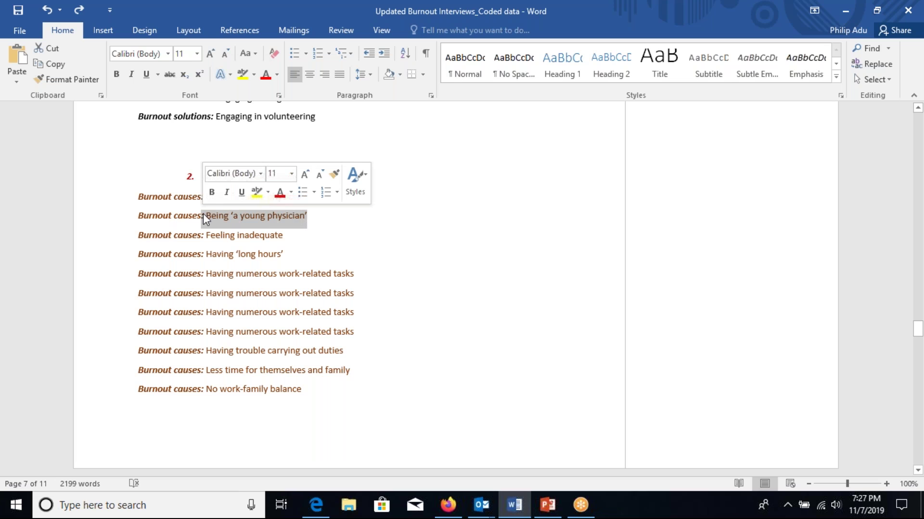
{"action": "left_click", "coordinate": [194, 203]}
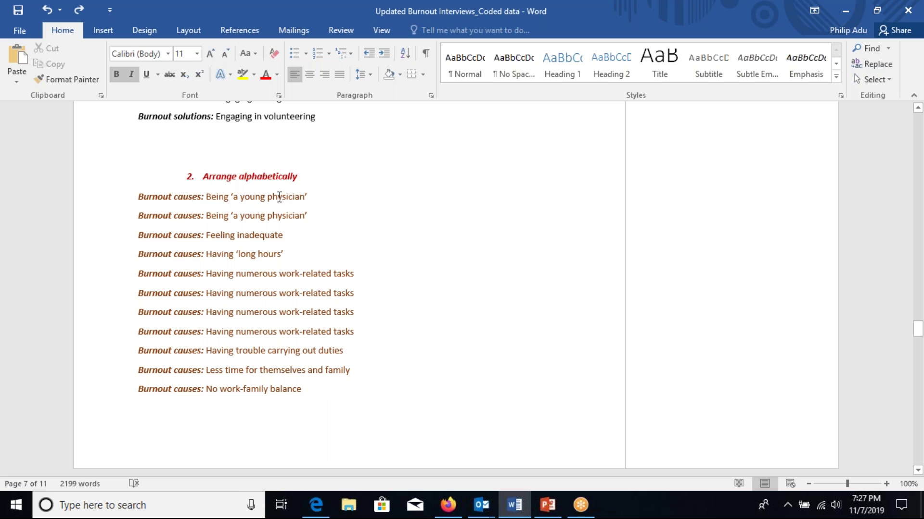
{"action": "left_click_drag", "start_coordinate": [298, 199], "coordinate": [212, 199]}
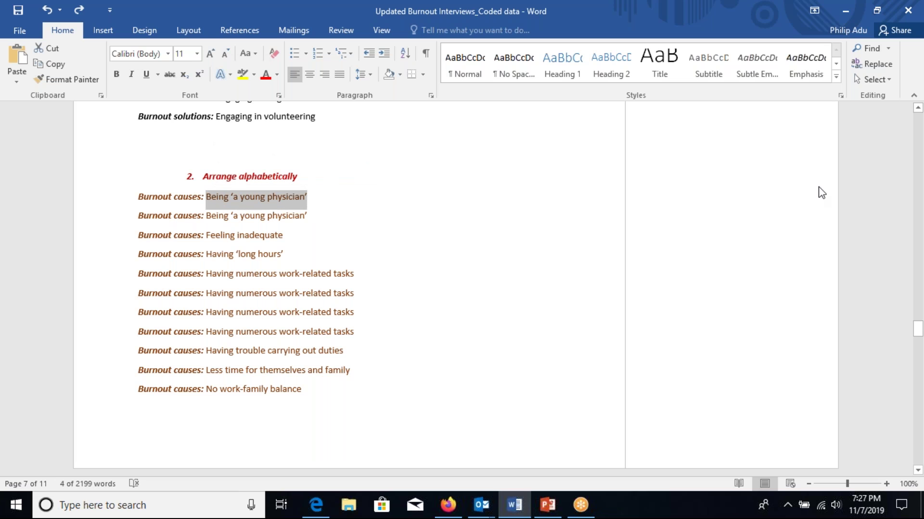
Highlight the count "(2)" and the code text "Being 'a young physician'" in the first entry under "Consolidate codes".
{"action": "left_click_drag", "start_coordinate": [918, 329], "coordinate": [918, 358]}
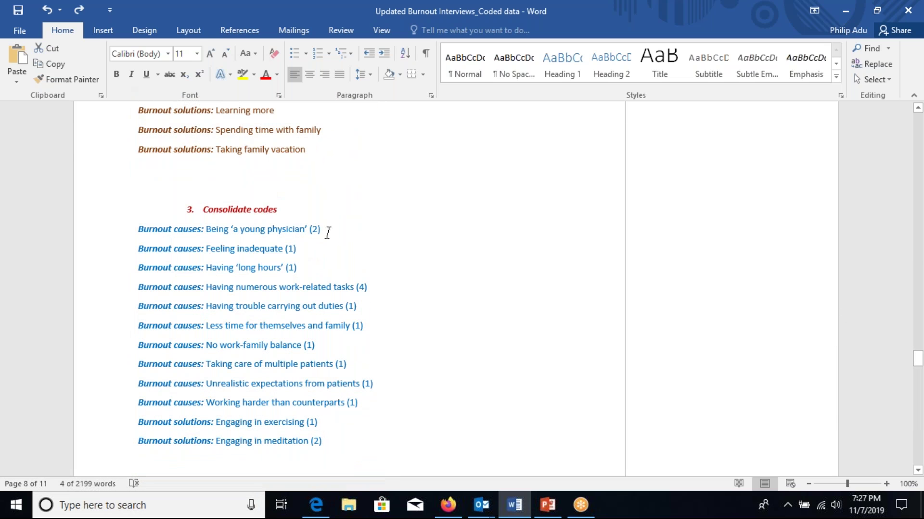
{"action": "mouse_move", "coordinate": [324, 230]}
{"action": "left_mouse_down"}
{"action": "mouse_move", "coordinate": [267, 230]}
{"action": "mouse_move", "coordinate": [313, 232]}
{"action": "left_mouse_up"}
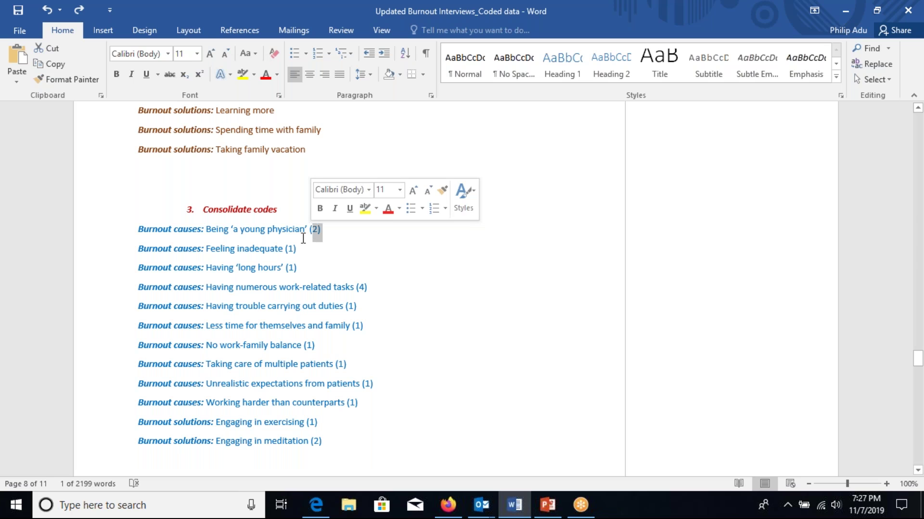
{"action": "left_click", "coordinate": [312, 232]}
{"action": "left_click_drag", "start_coordinate": [309, 231], "coordinate": [325, 232]}
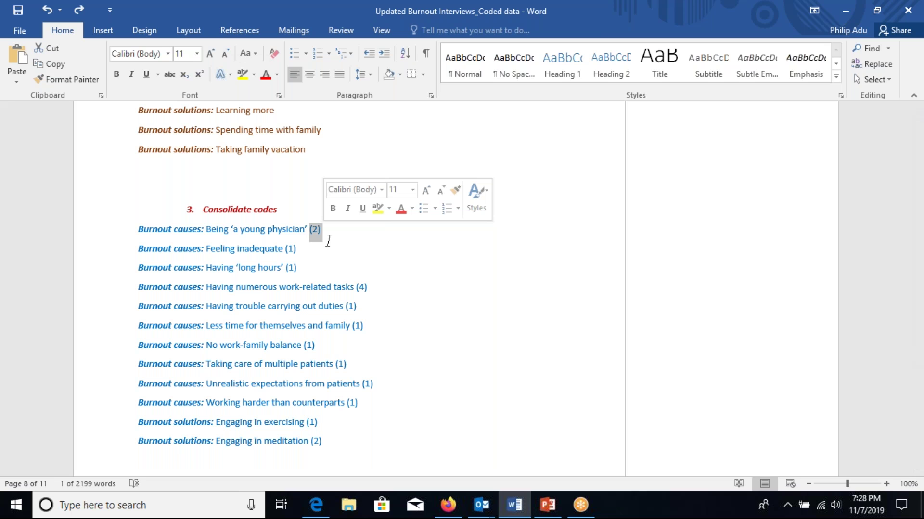
{"action": "left_click_drag", "start_coordinate": [207, 233], "coordinate": [277, 231]}
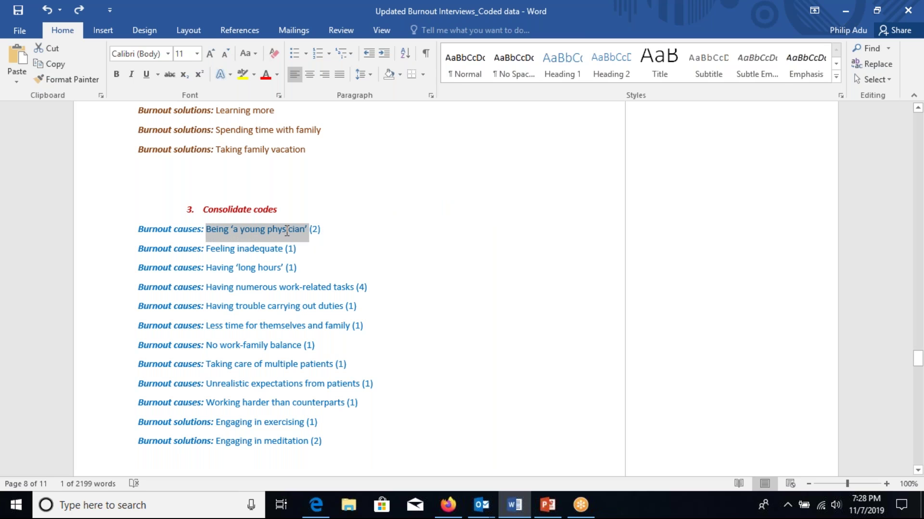
{"action": "left_click_drag", "start_coordinate": [286, 231], "coordinate": [287, 233]}
{"action": "left_click", "coordinate": [418, 249]}
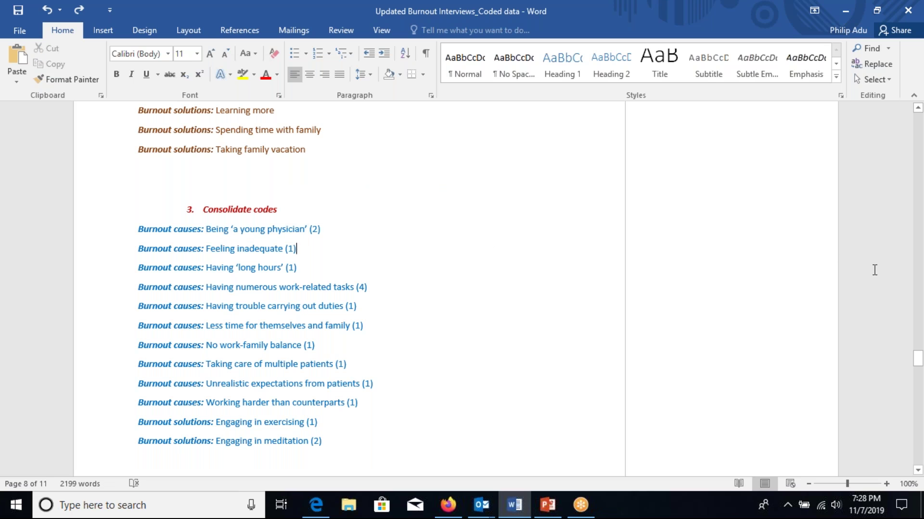
Highlight "Feeling inadequate" in the alphabetical list, compare it with its consolidated entry, and highlight the consolidated "Having 'long hours'" code.
{"action": "left_click_drag", "start_coordinate": [918, 359], "coordinate": [917, 341]}
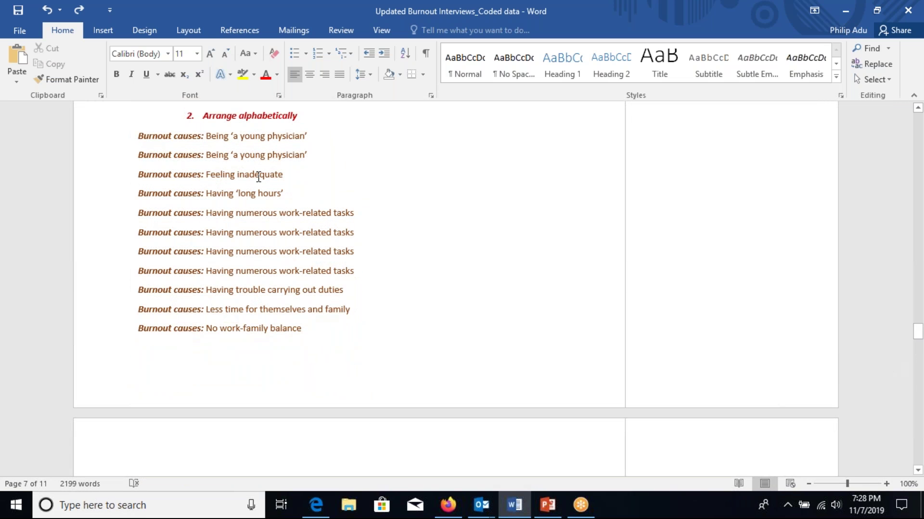
{"action": "left_click_drag", "start_coordinate": [298, 174], "coordinate": [207, 175]}
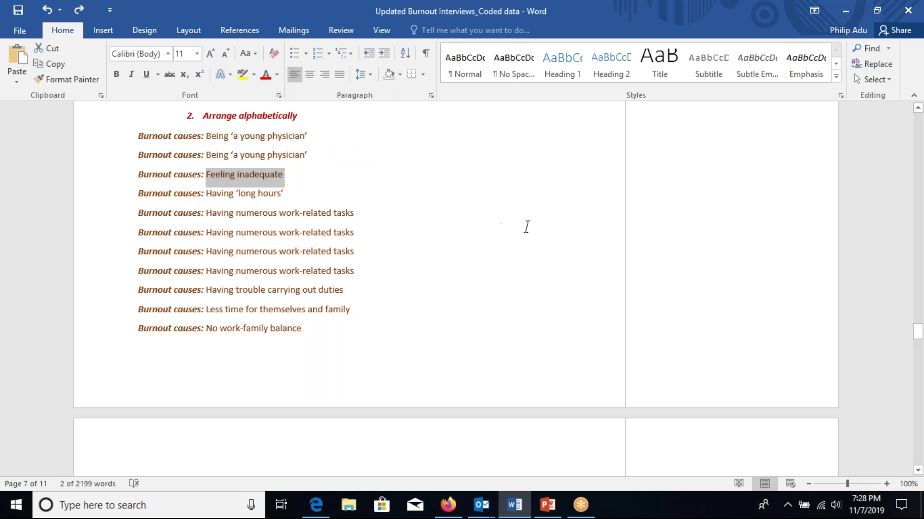
{"action": "left_click", "coordinate": [918, 332]}
{"action": "left_click_drag", "start_coordinate": [918, 332], "coordinate": [918, 344]}
{"action": "left_click_drag", "start_coordinate": [839, 337], "coordinate": [839, 353]}
{"action": "left_click", "coordinate": [295, 220]}
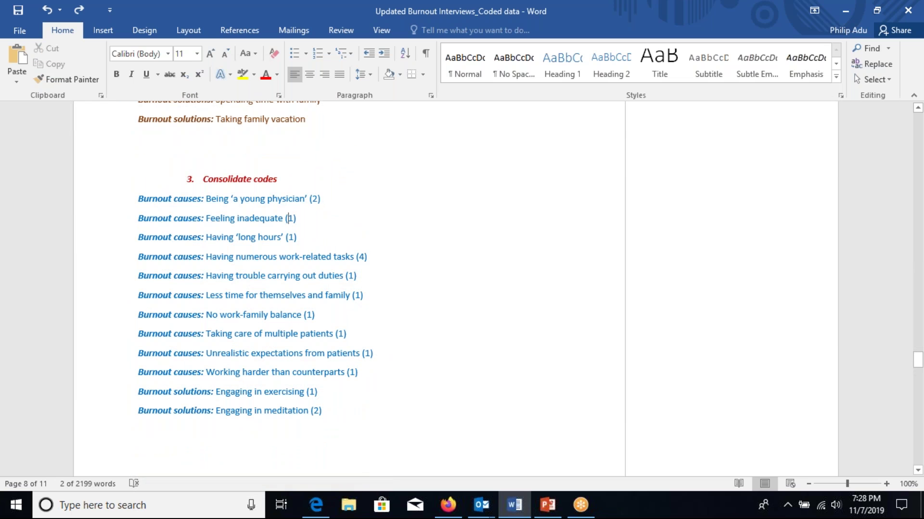
{"action": "left_click_drag", "start_coordinate": [297, 219], "coordinate": [284, 238]}
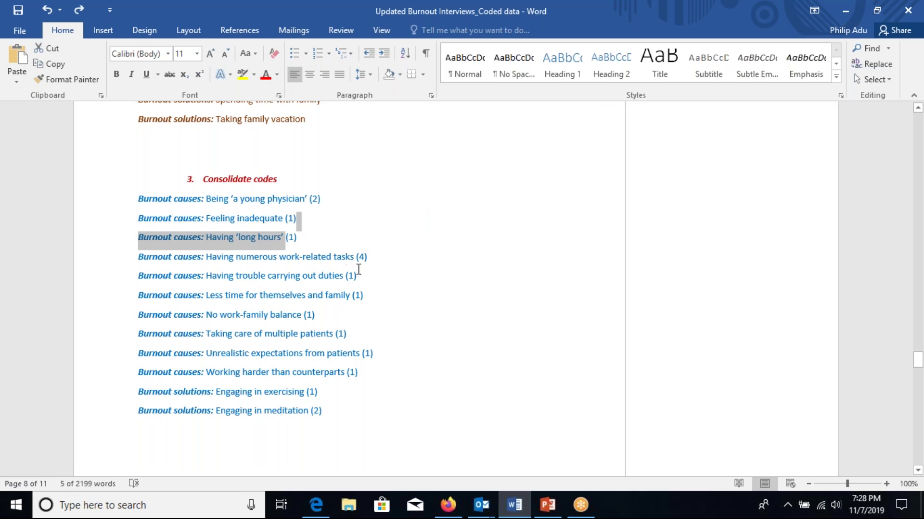
Highlight the repeated "Having numerous work-related tasks" entries in the alphabetical list and the matching single entry under "Consolidate codes".
{"action": "left_click_drag", "start_coordinate": [919, 370], "coordinate": [918, 342]}
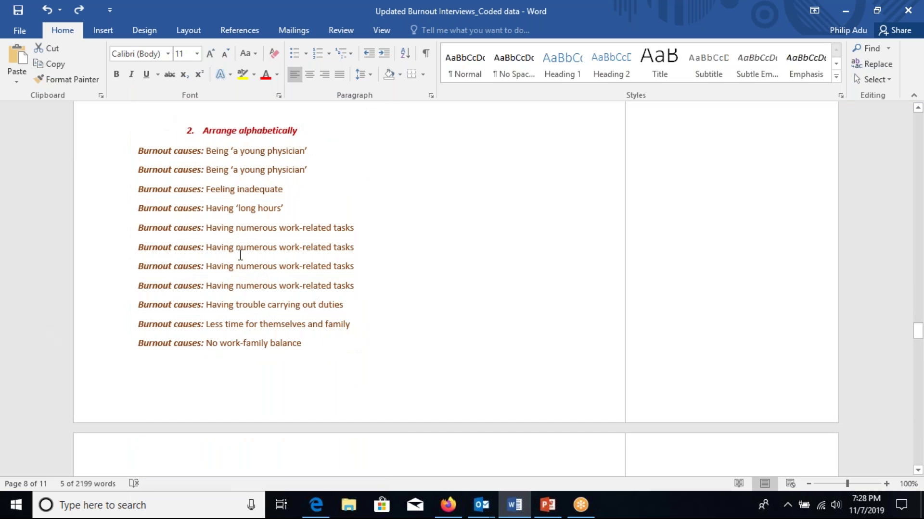
{"action": "left_click_drag", "start_coordinate": [206, 228], "coordinate": [345, 287]}
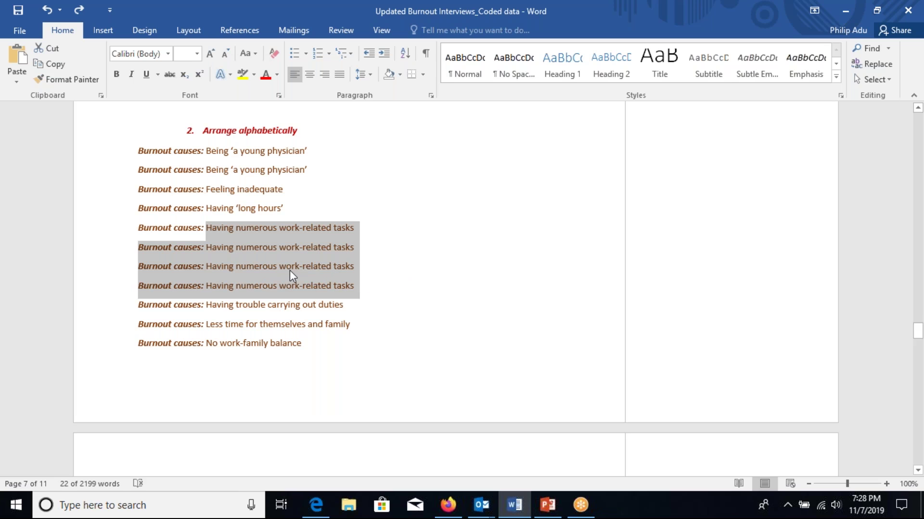
{"action": "left_click_drag", "start_coordinate": [918, 332], "coordinate": [918, 357]}
{"action": "left_click_drag", "start_coordinate": [323, 339], "coordinate": [236, 333]}
{"action": "left_click", "coordinate": [399, 397]}
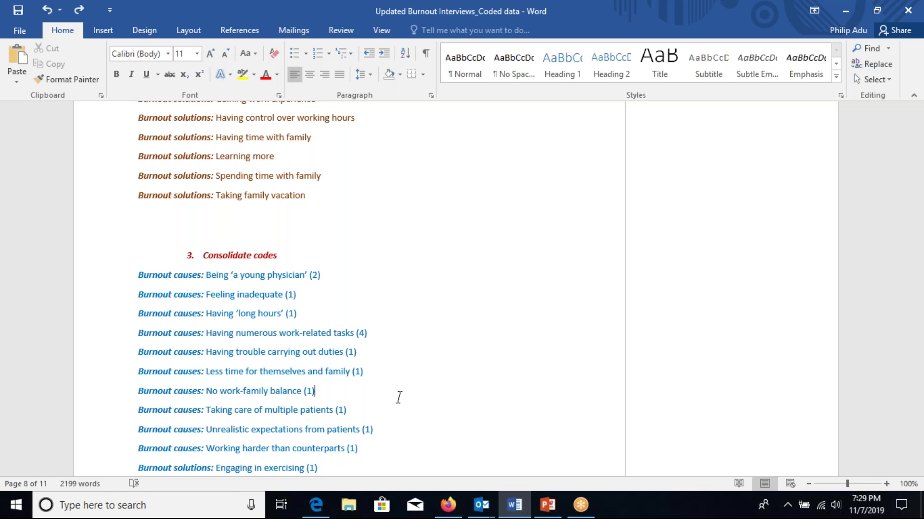
{"action": "left_click_drag", "start_coordinate": [371, 333], "coordinate": [221, 339]}
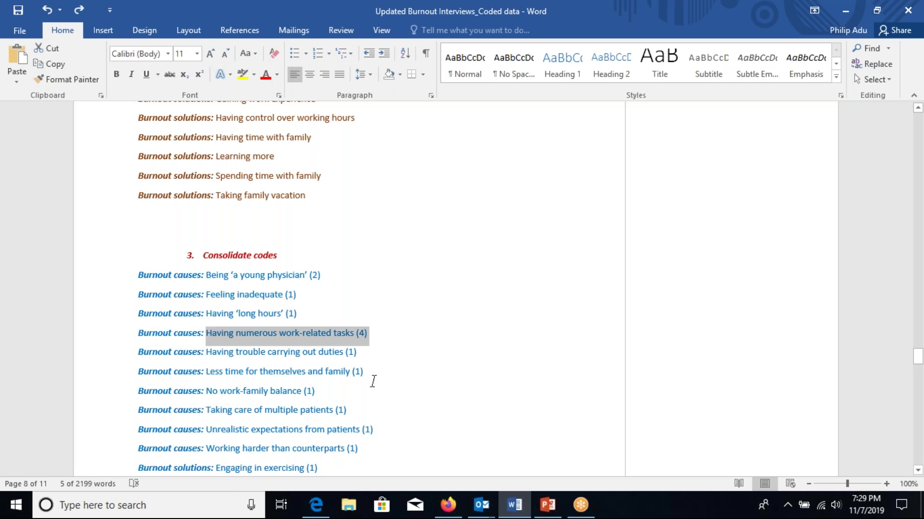
Highlight the count "(4)" and the code text "Having numerous work-related tasks" separately in the consolidated list.
{"action": "left_click_drag", "start_coordinate": [917, 356], "coordinate": [919, 370]}
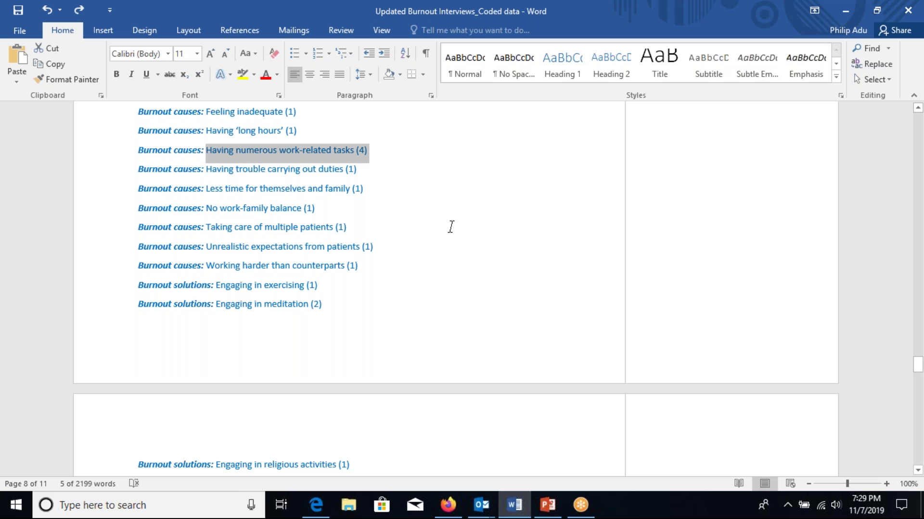
{"action": "left_click_drag", "start_coordinate": [357, 150], "coordinate": [368, 151]}
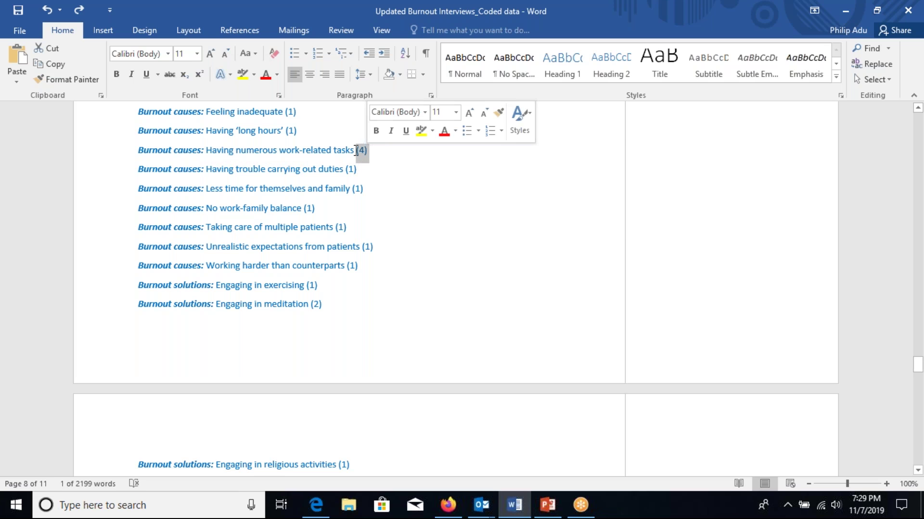
{"action": "left_click", "coordinate": [355, 150]}
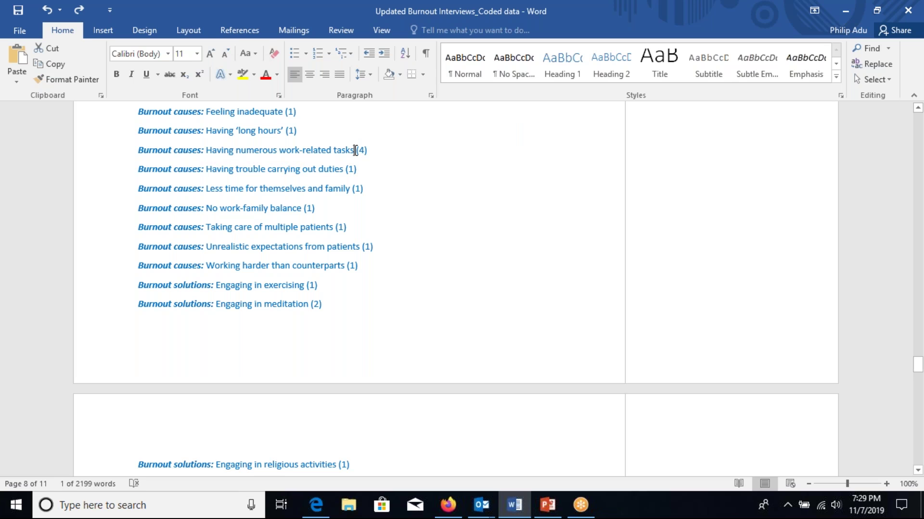
{"action": "left_click_drag", "start_coordinate": [354, 150], "coordinate": [224, 149]}
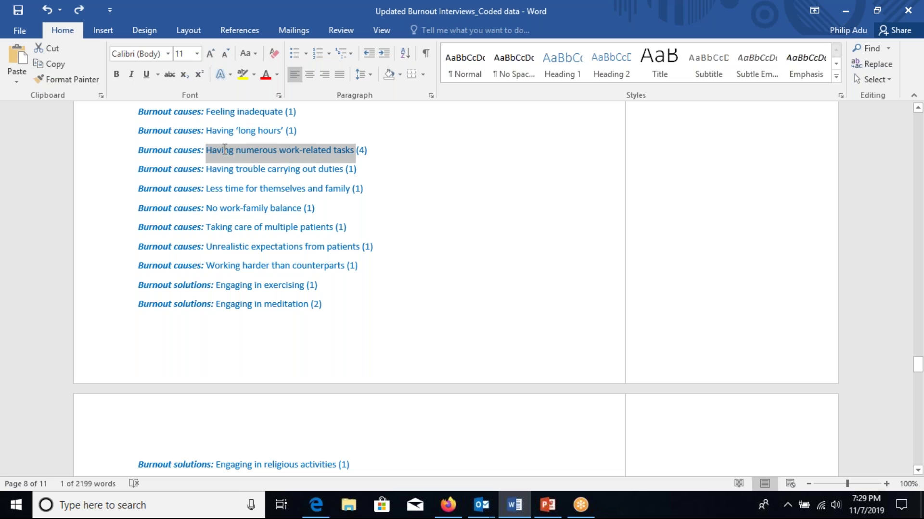
{"action": "left_click", "coordinate": [355, 247]}
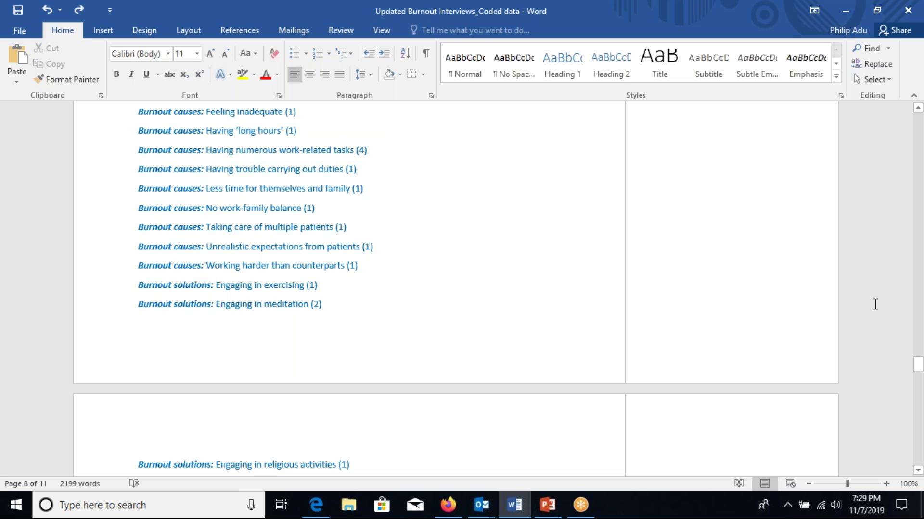
Switch to PowerPoint, show slide 12 listing the three code categorization strategies, and place the cursor after "Group-based sorting strategy".
{"action": "left_click_drag", "start_coordinate": [918, 368], "coordinate": [920, 394]}
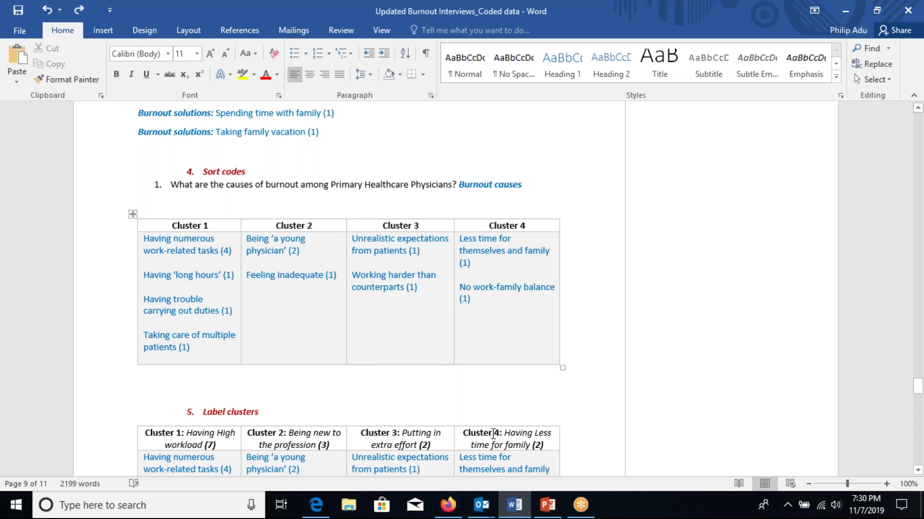
{"action": "left_click", "coordinate": [547, 506]}
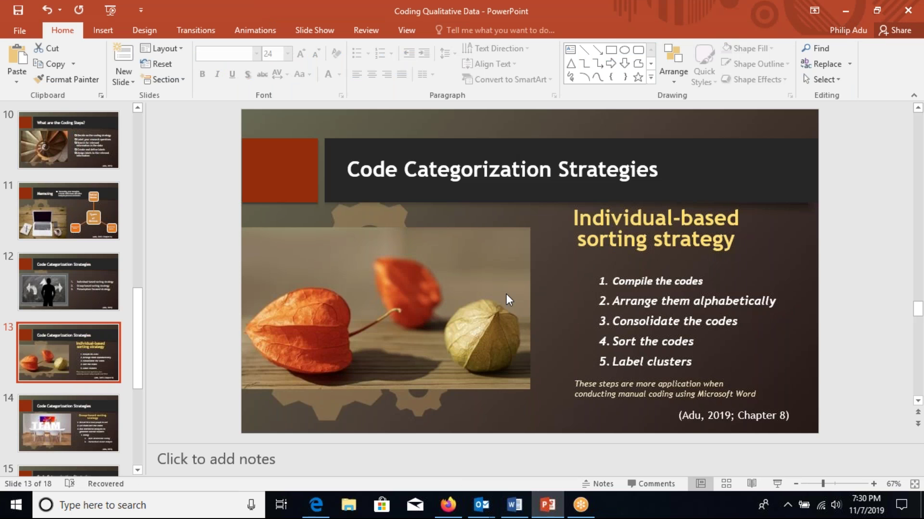
{"action": "left_click", "coordinate": [88, 296]}
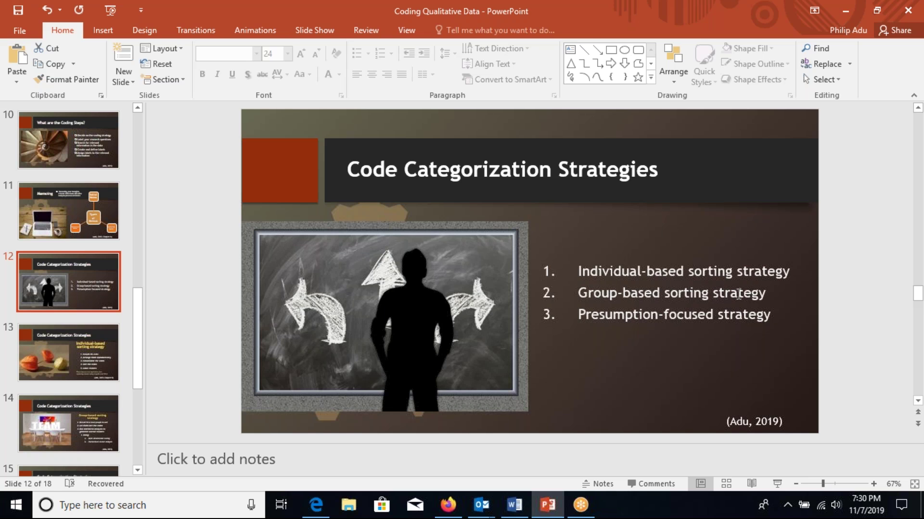
{"action": "left_click", "coordinate": [771, 295]}
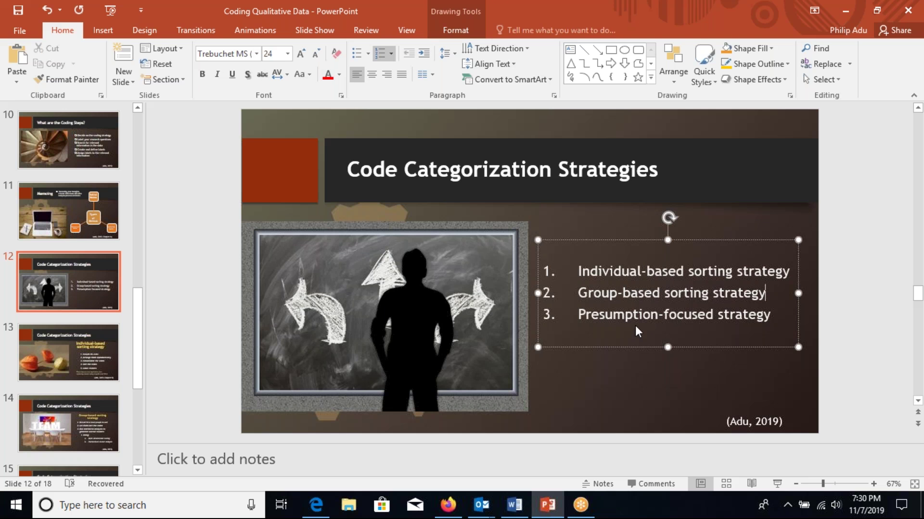
Return to Word, highlight "Having numerous work-related tasks (4)" in Cluster 1 under "Sort codes", and check the consolidated codes above the table.
{"action": "left_click_drag", "start_coordinate": [599, 9], "coordinate": [536, 184]}
{"action": "left_click", "coordinate": [800, 176]}
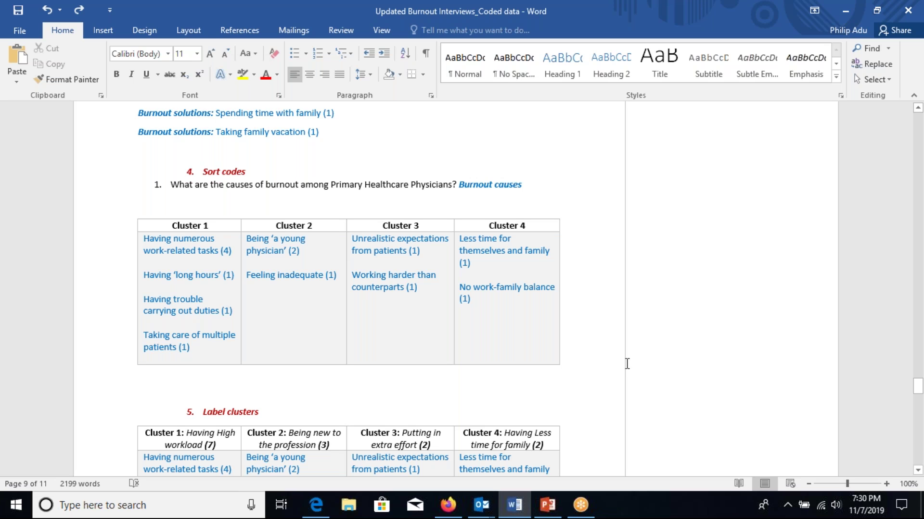
{"action": "left_click", "coordinate": [918, 470]}
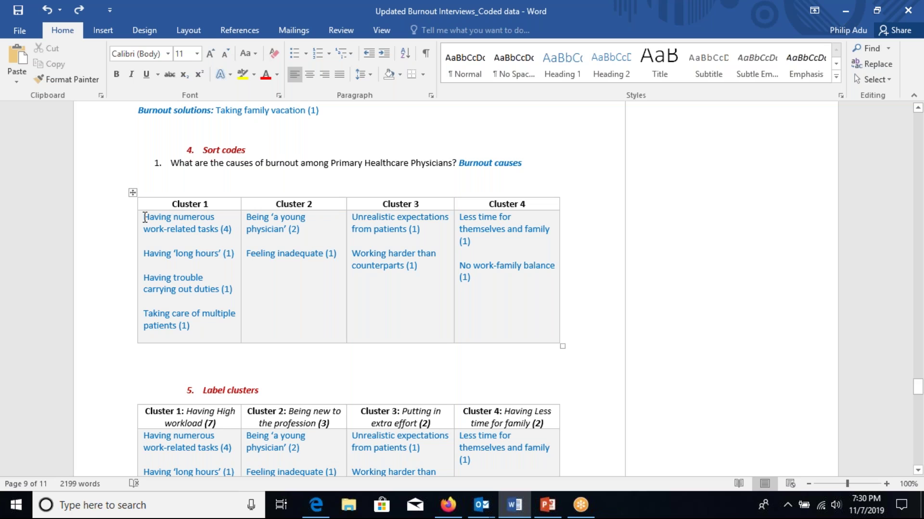
{"action": "left_click_drag", "start_coordinate": [144, 217], "coordinate": [231, 233]}
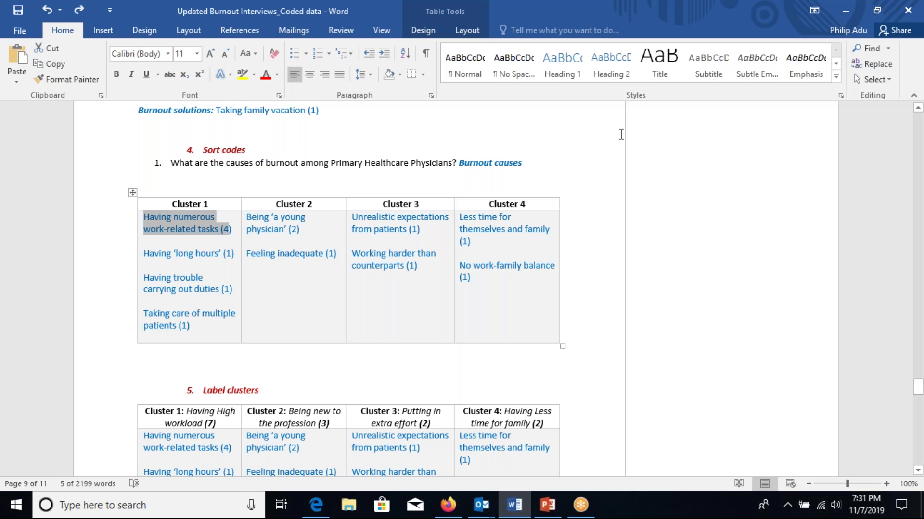
{"action": "left_click_drag", "start_coordinate": [918, 385], "coordinate": [918, 371]}
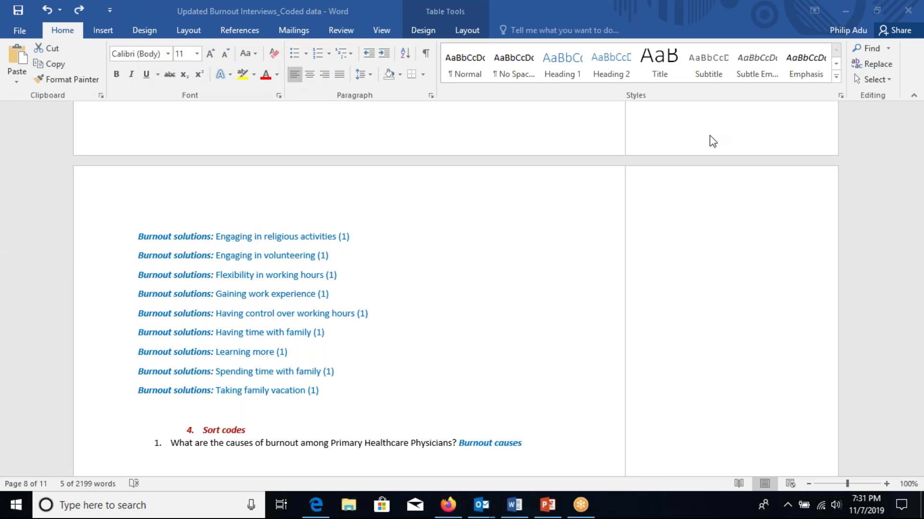
{"action": "left_click", "coordinate": [897, 278]}
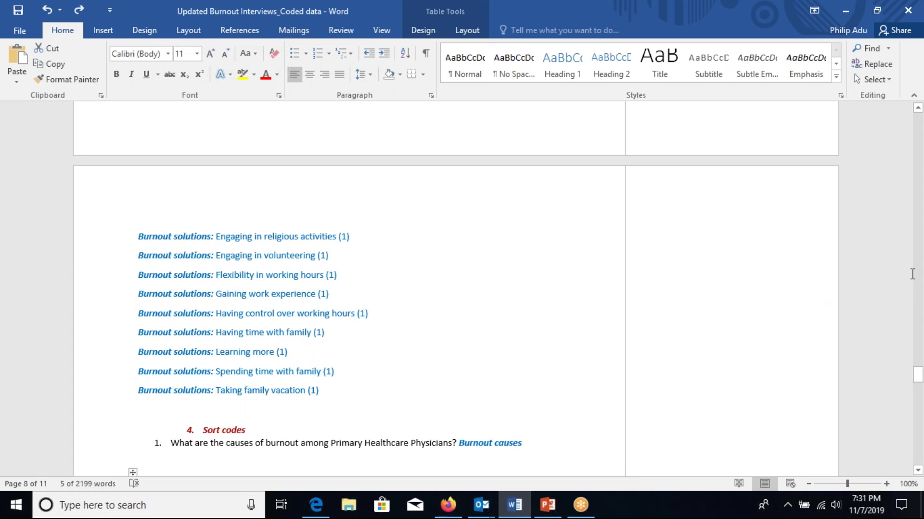
{"action": "left_click_drag", "start_coordinate": [918, 375], "coordinate": [920, 388]}
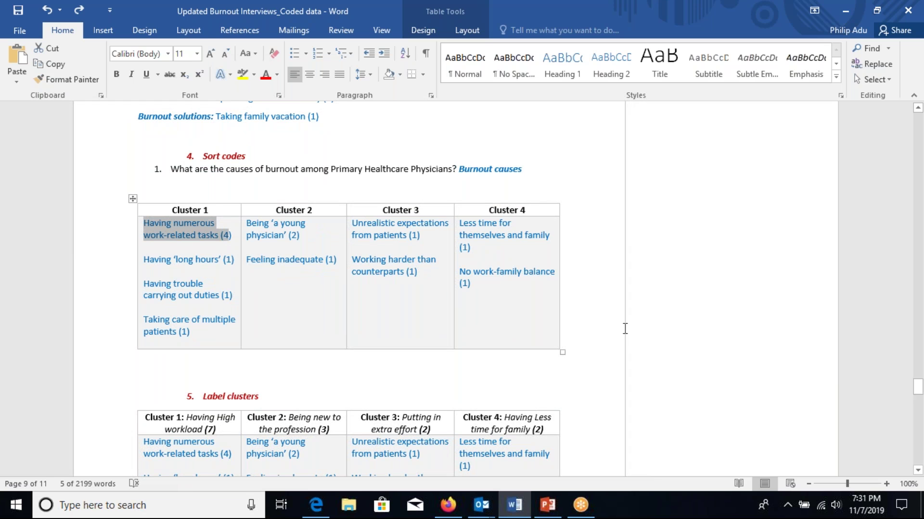
Examine the burnout causes table under "Label clusters" and highlight the labels of Clusters 1 to 3.
{"action": "left_click", "coordinate": [918, 470]}
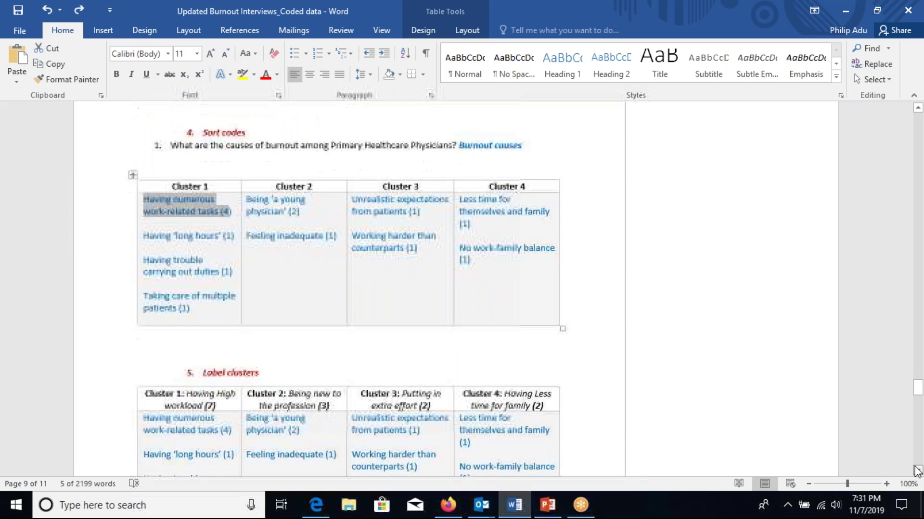
{"action": "left_click", "coordinate": [918, 470]}
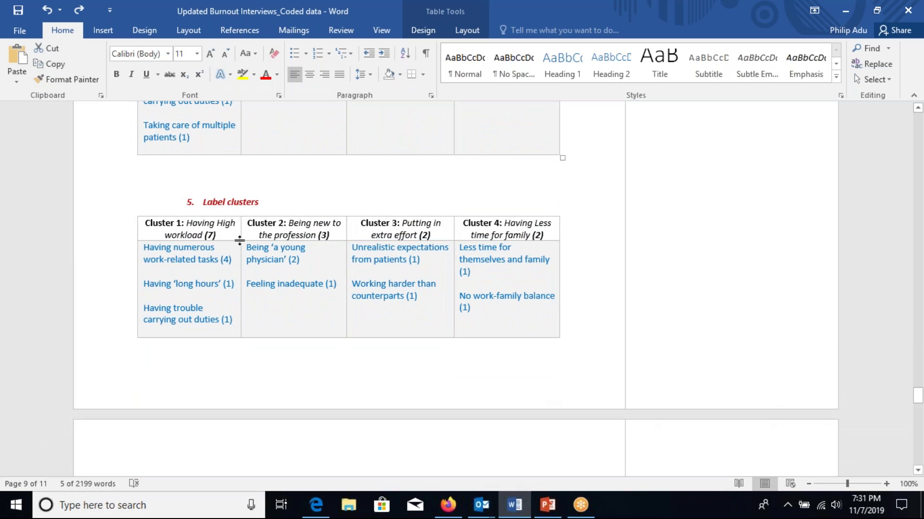
{"action": "left_click", "coordinate": [187, 223]}
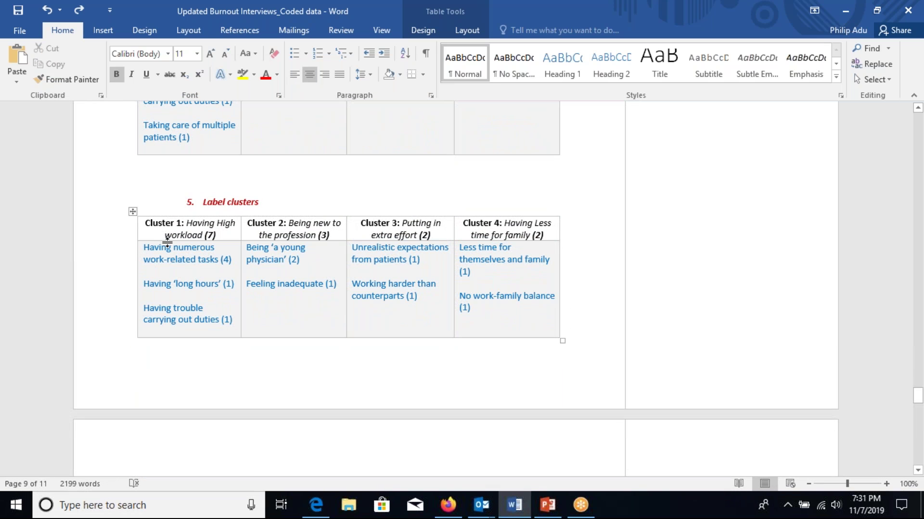
{"action": "left_click_drag", "start_coordinate": [167, 247], "coordinate": [225, 330]}
{"action": "left_click_drag", "start_coordinate": [187, 222], "coordinate": [200, 232]}
{"action": "left_click_drag", "start_coordinate": [286, 228], "coordinate": [308, 236]}
{"action": "left_click_drag", "start_coordinate": [376, 235], "coordinate": [423, 245]}
{"action": "left_click", "coordinate": [491, 239]}
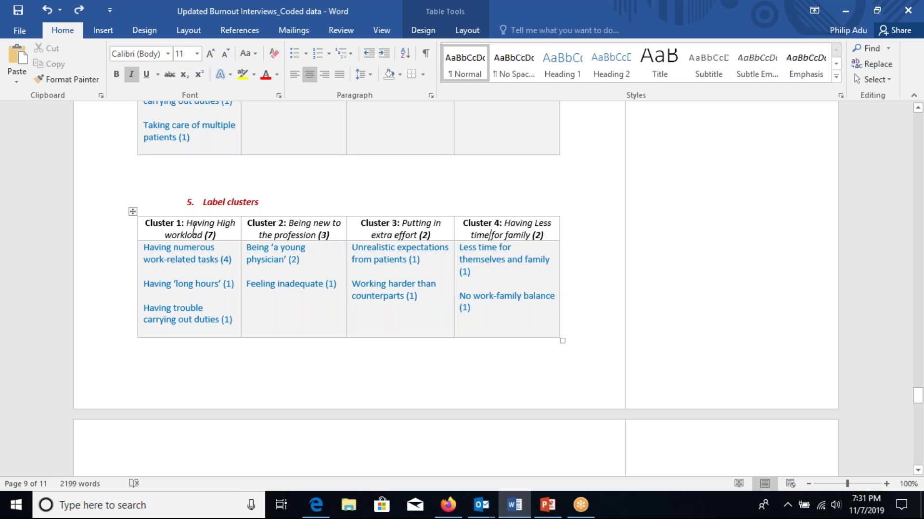
{"action": "left_click_drag", "start_coordinate": [194, 231], "coordinate": [379, 230]}
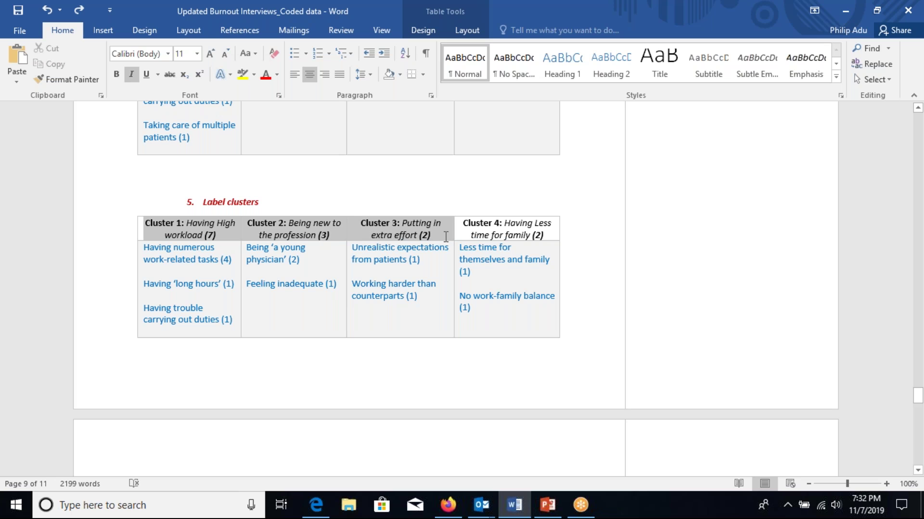
In the labelled burnout solutions table, highlight Cluster 1's count "(4)" and its label "Engaging in physical and spiritual activities".
{"action": "left_click_drag", "start_coordinate": [918, 401], "coordinate": [920, 432]}
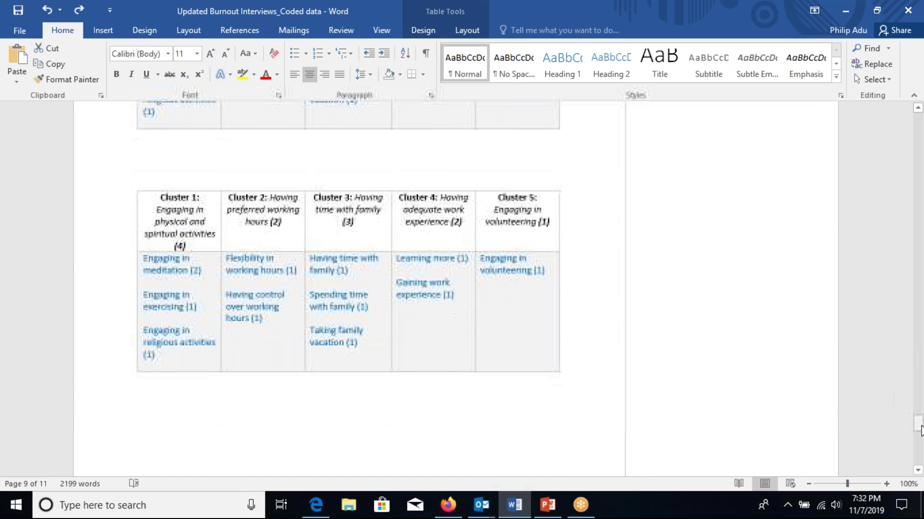
{"action": "left_click", "coordinate": [155, 221]}
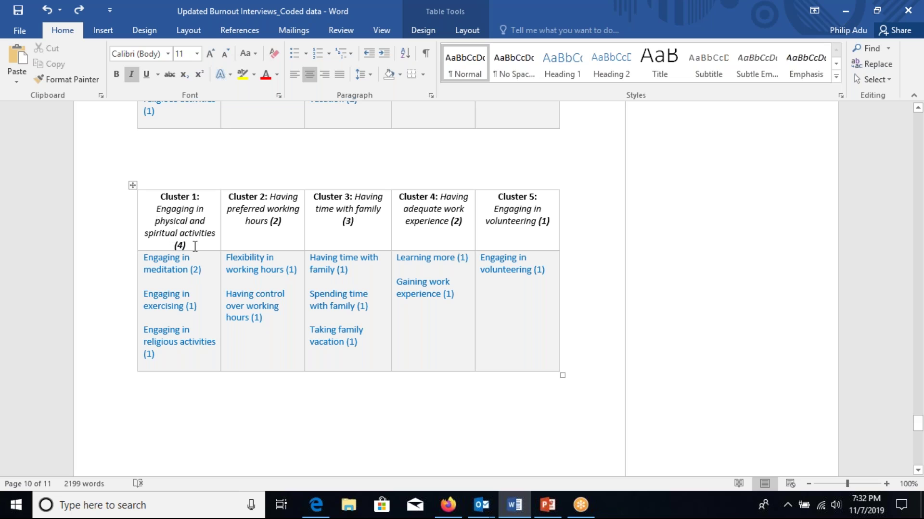
{"action": "left_click_drag", "start_coordinate": [194, 247], "coordinate": [175, 247]}
{"action": "left_click_drag", "start_coordinate": [171, 247], "coordinate": [174, 245]}
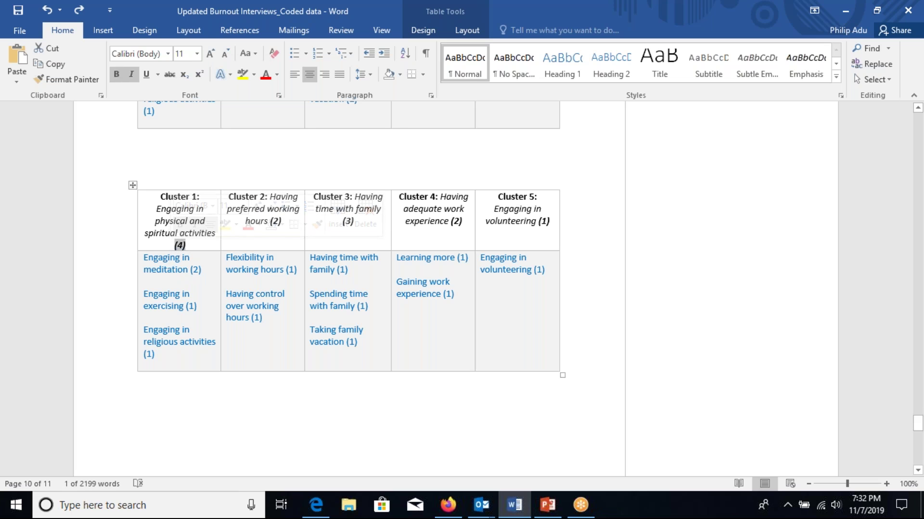
{"action": "left_click_drag", "start_coordinate": [157, 208], "coordinate": [221, 236]}
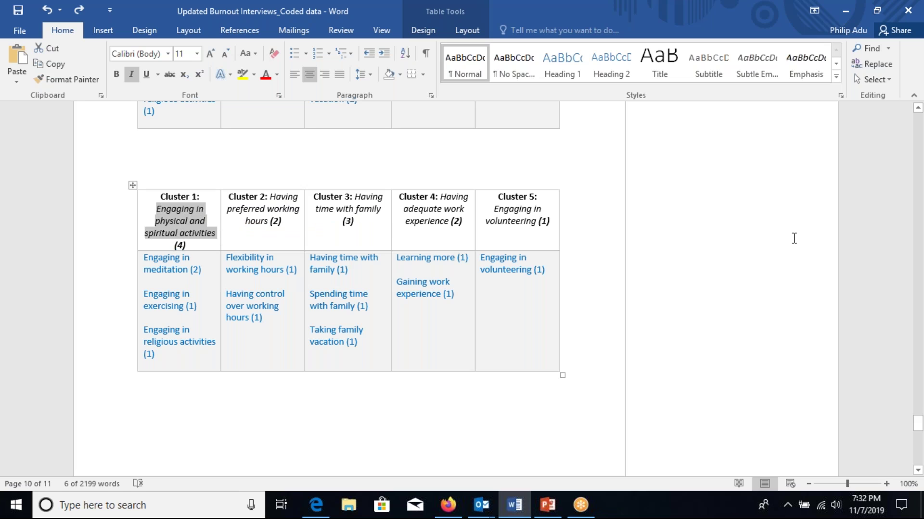
Return to the causes table under "Label clusters" and highlight "workload (7)" in the Cluster 1 heading.
{"action": "left_click_drag", "start_coordinate": [919, 423], "coordinate": [919, 399]}
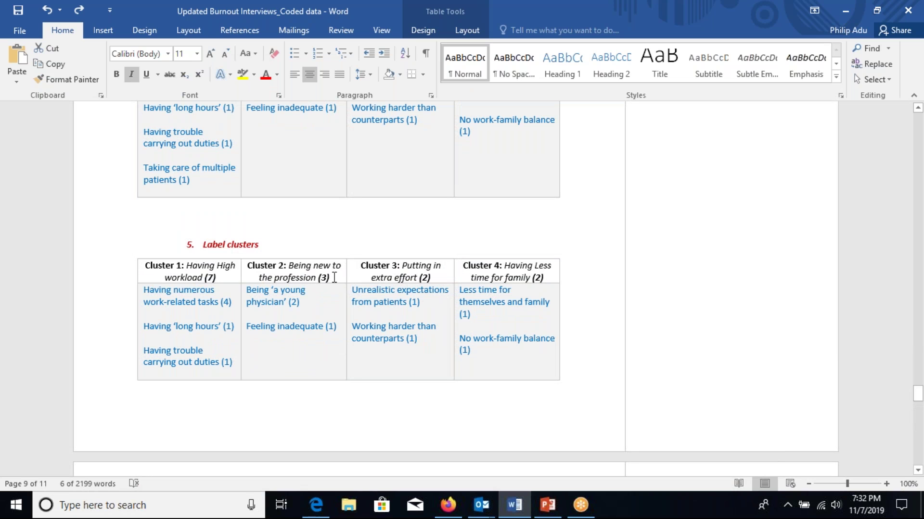
{"action": "key", "text": "Right"}
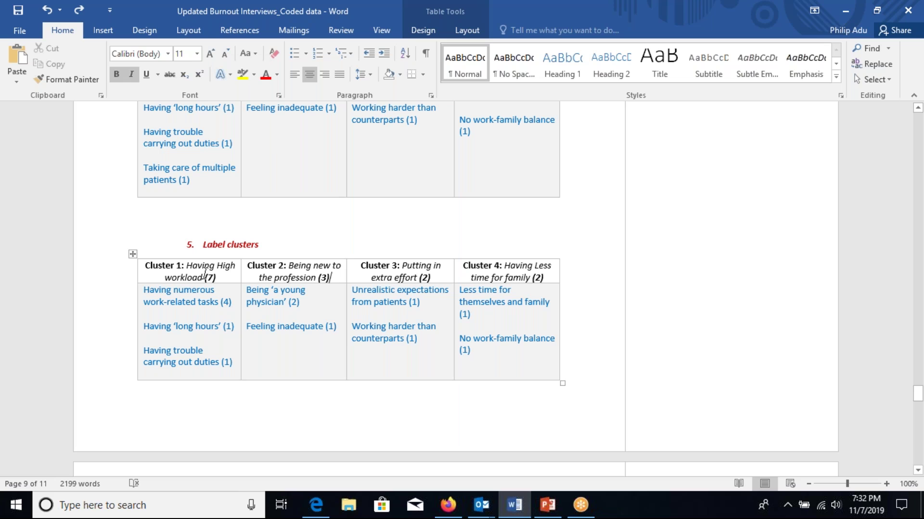
{"action": "left_click_drag", "start_coordinate": [222, 277], "coordinate": [165, 278]}
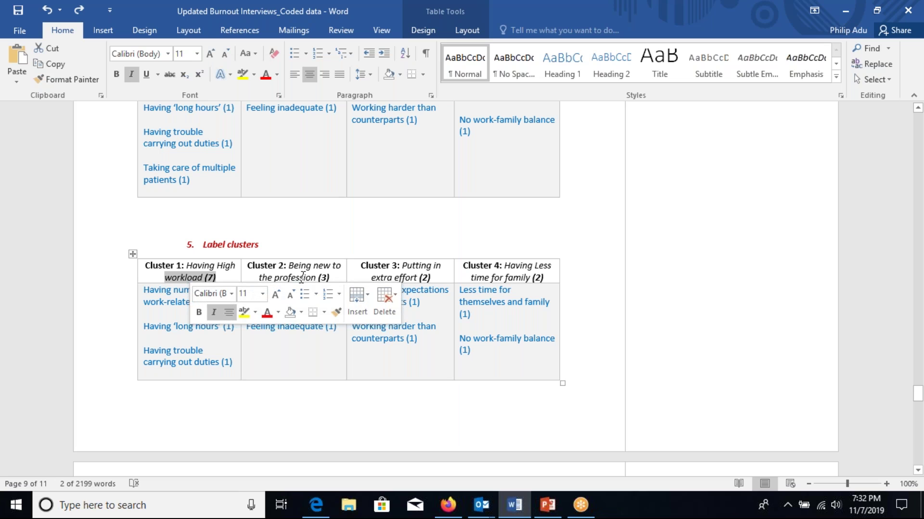
Highlight the codes listed under the four labelled cause clusters and continue to the "Burnout solutions" cluster tables.
{"action": "left_click", "coordinate": [124, 360]}
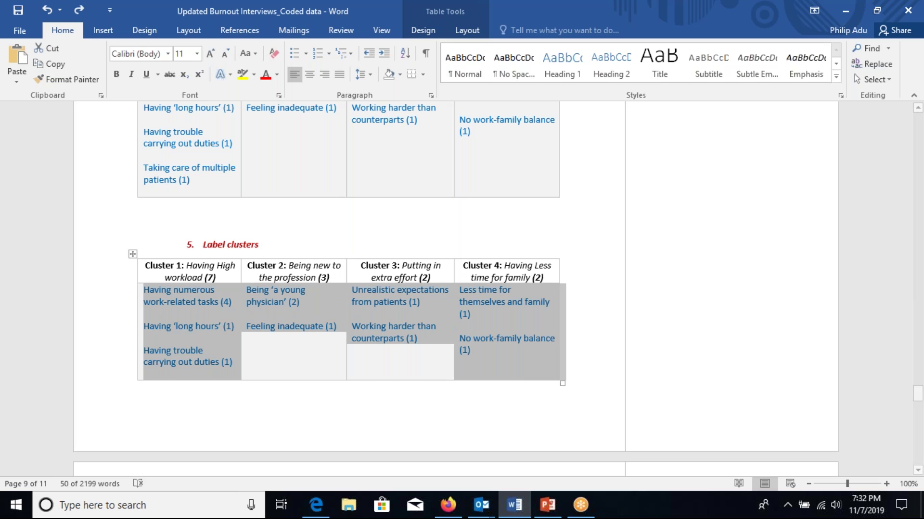
{"action": "left_click_drag", "start_coordinate": [919, 405], "coordinate": [921, 426]}
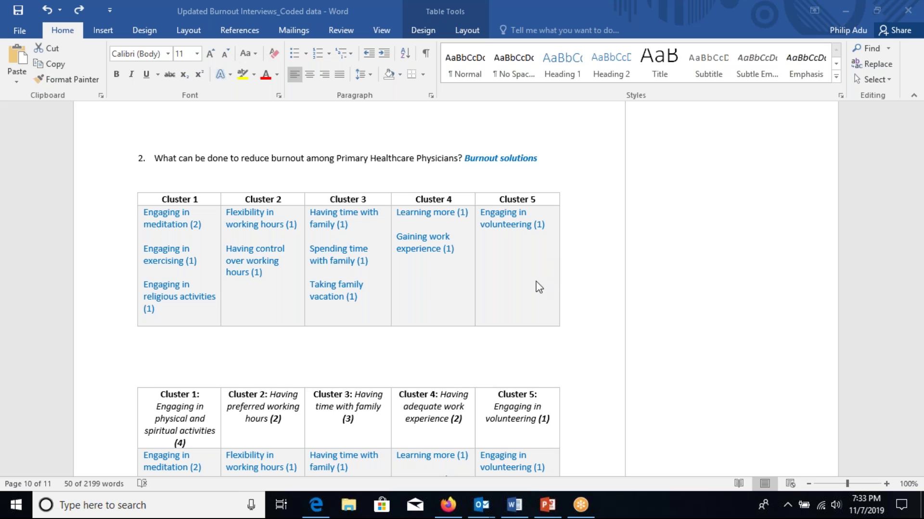
Switch to the maximized PowerPoint presentation, open the "Reference" slide (slide 17) and start inserting a text box.
{"action": "left_click", "coordinate": [550, 516]}
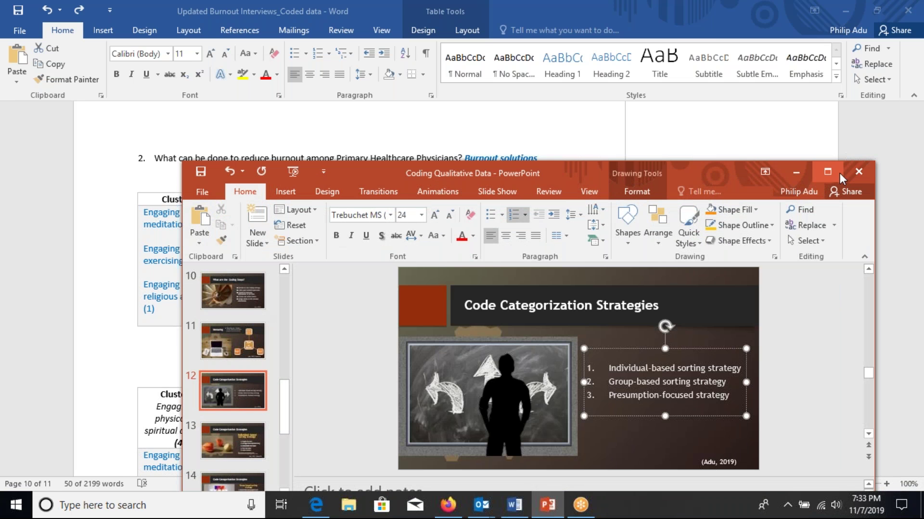
{"action": "left_click", "coordinate": [829, 173]}
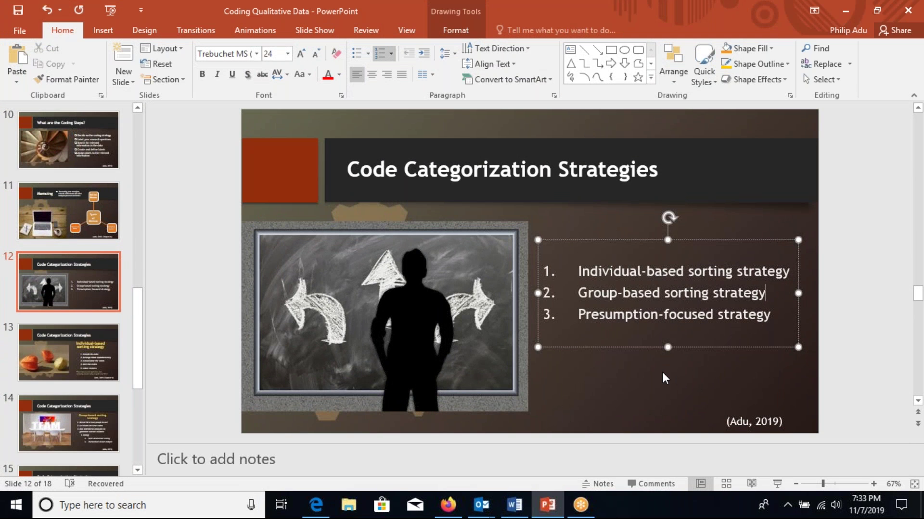
{"action": "scroll", "coordinate": [106, 399], "scroll_direction": "down", "scroll_amount": 5}
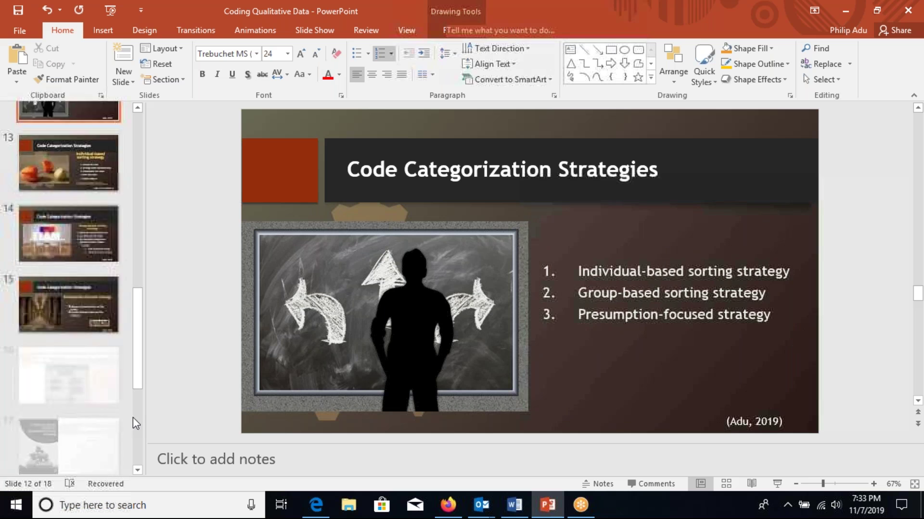
{"action": "left_click", "coordinate": [74, 430]}
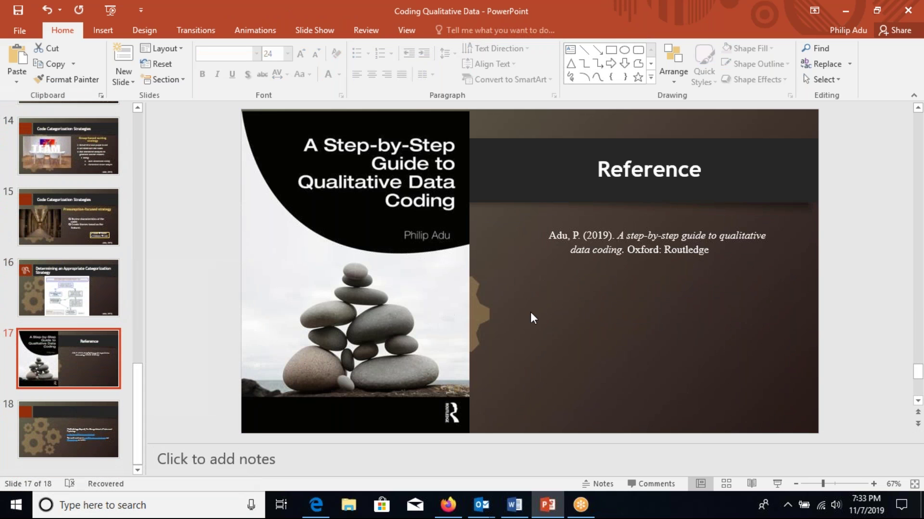
{"action": "left_click", "coordinate": [94, 33]}
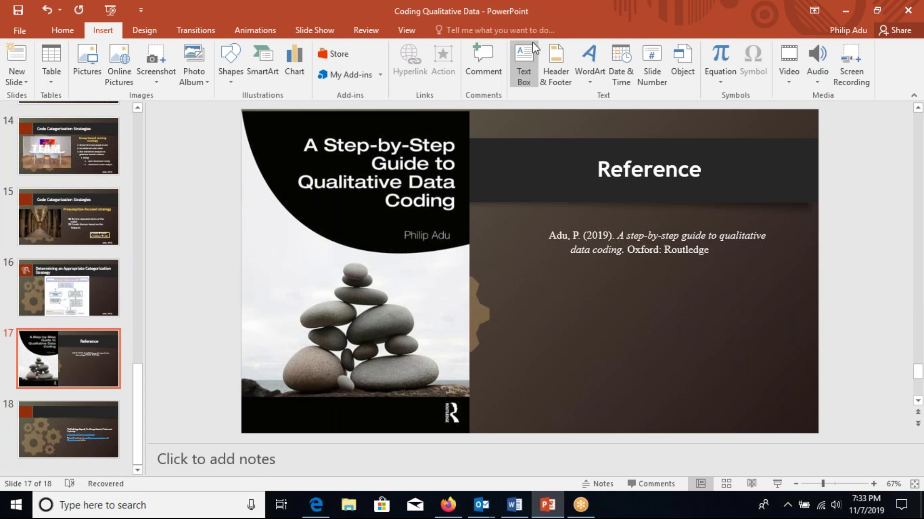
{"action": "left_click", "coordinate": [522, 72]}
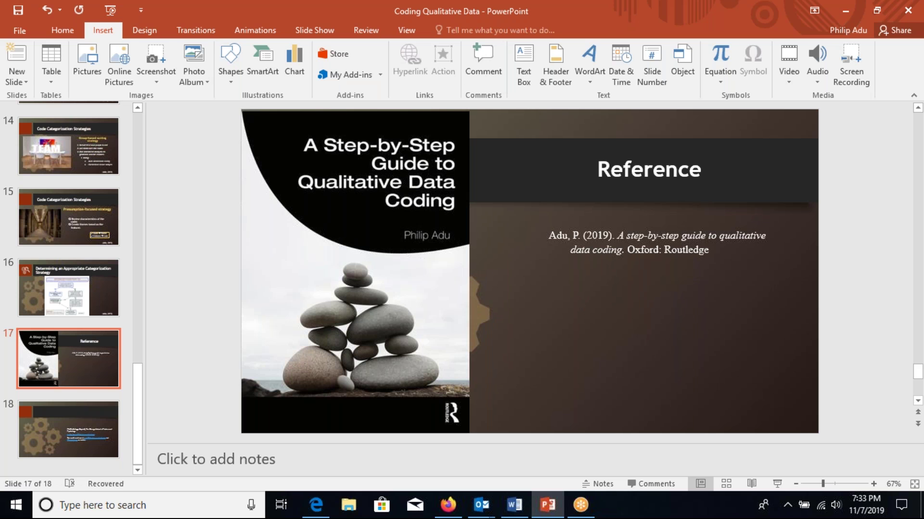
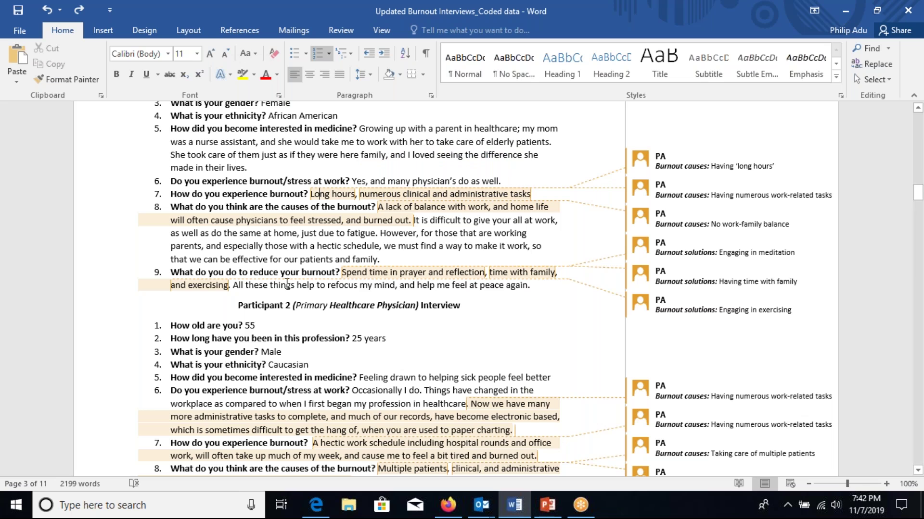
In Word, review the coding strategy decision tree and highlight Participant 1's answers to questions 7 to 9 under Step 3.
{"action": "left_click_drag", "start_coordinate": [920, 190], "coordinate": [917, 164]}
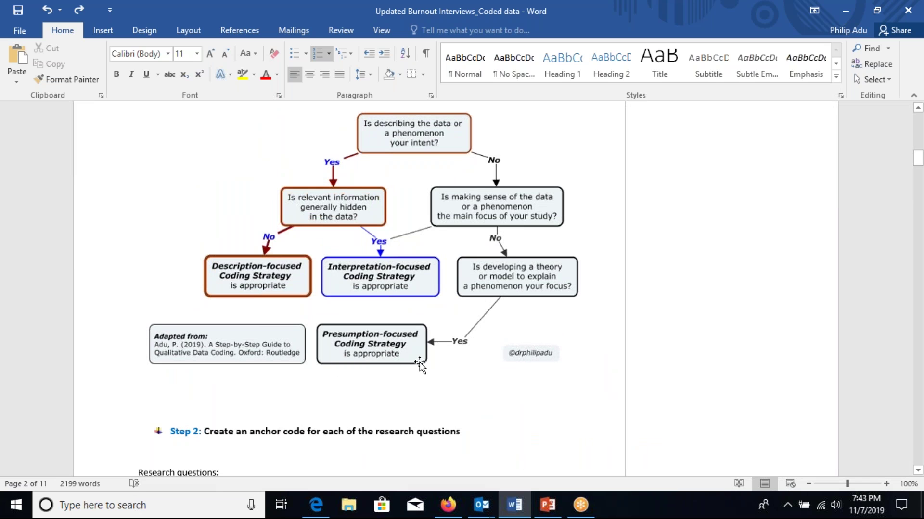
{"action": "left_click_drag", "start_coordinate": [917, 158], "coordinate": [917, 196]}
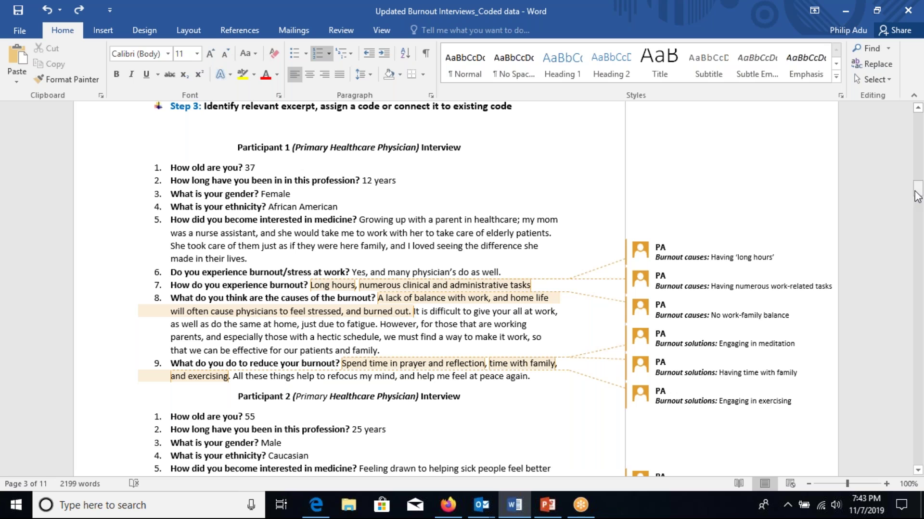
{"action": "left_click_drag", "start_coordinate": [395, 285], "coordinate": [420, 288]}
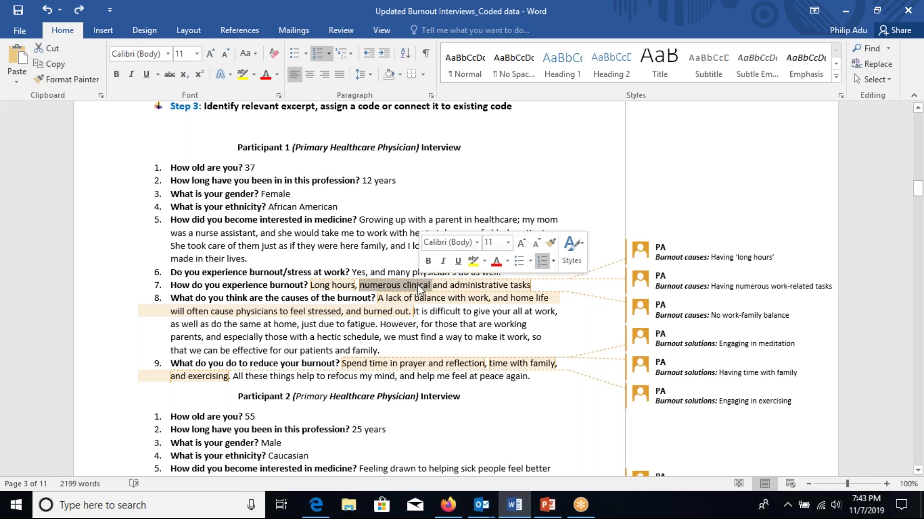
{"action": "left_click_drag", "start_coordinate": [328, 286], "coordinate": [515, 385]}
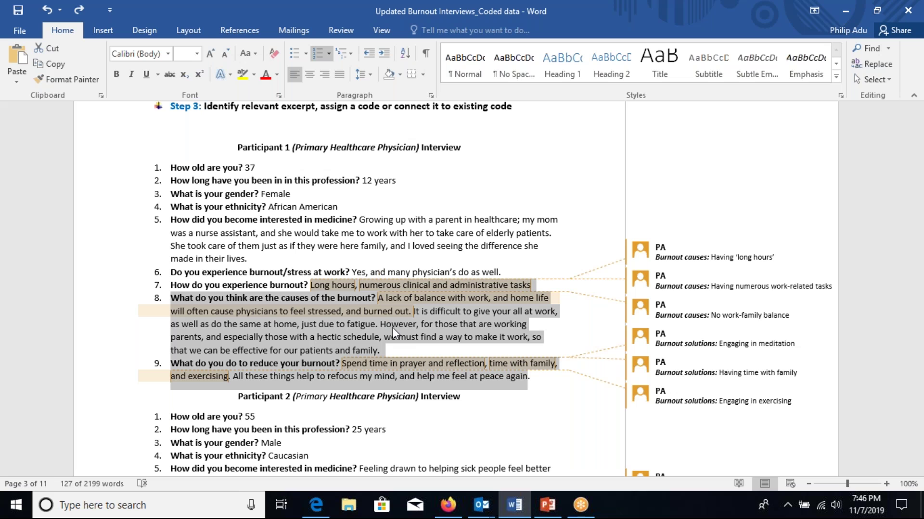
{"action": "left_click", "coordinate": [518, 312]}
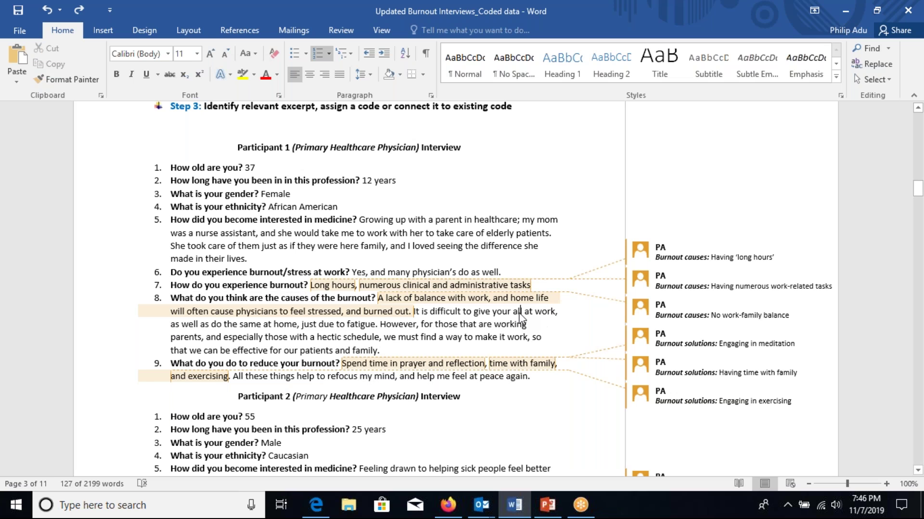
Examine the "Engaging in meditation" comment and highlight the code "Having time with family" in Participant 1's comments.
{"action": "left_click", "coordinate": [691, 344]}
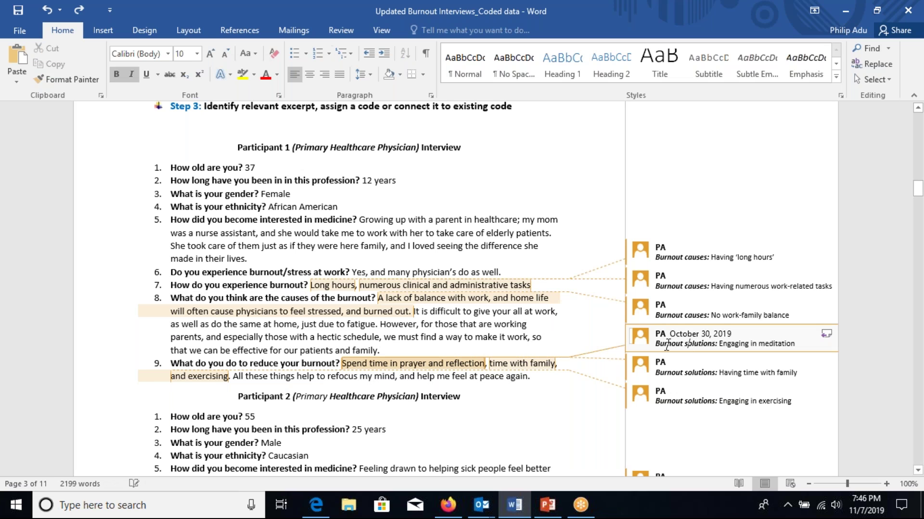
{"action": "left_click", "coordinate": [498, 393]}
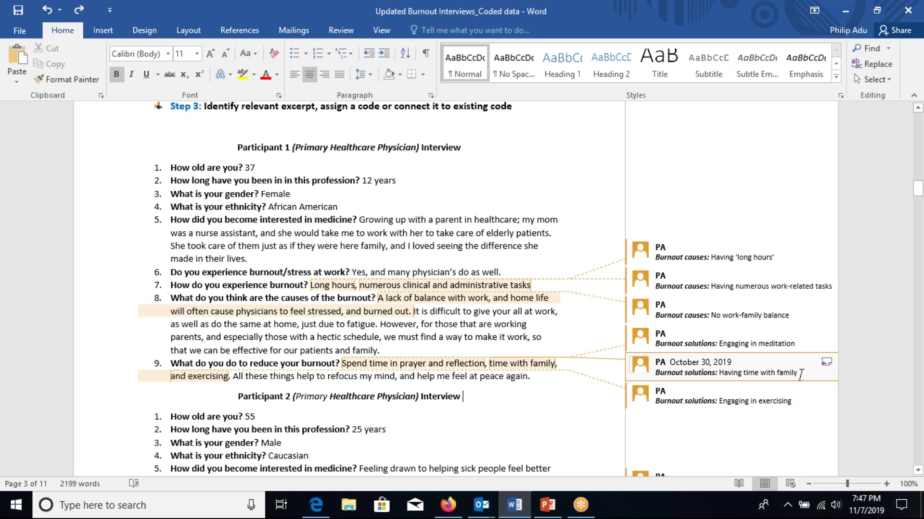
{"action": "left_click_drag", "start_coordinate": [801, 374], "coordinate": [720, 374]}
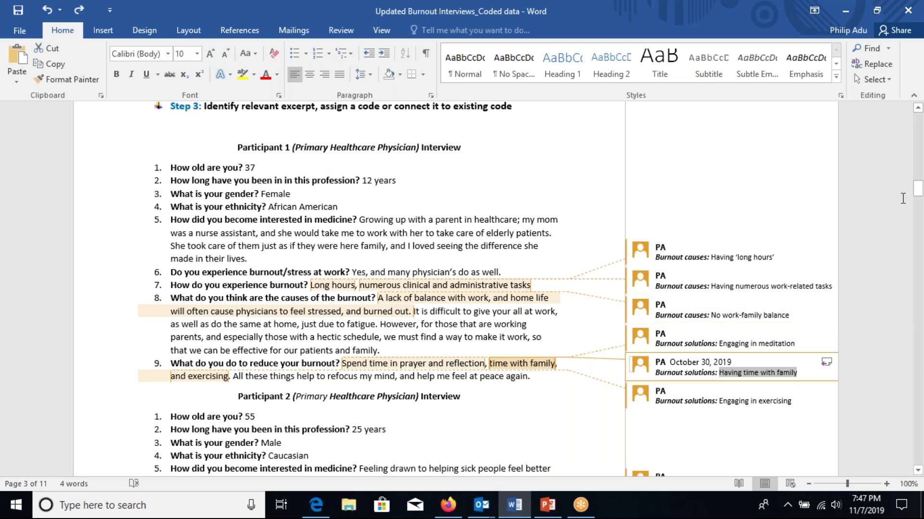
Compare Participant 1's comment codes with the "Spending time with family" comment just above Participant 4's interview.
{"action": "mouse_move", "coordinate": [918, 190]}
{"action": "left_mouse_down"}
{"action": "mouse_move", "coordinate": [919, 227]}
{"action": "mouse_move", "coordinate": [919, 200]}
{"action": "left_mouse_up"}
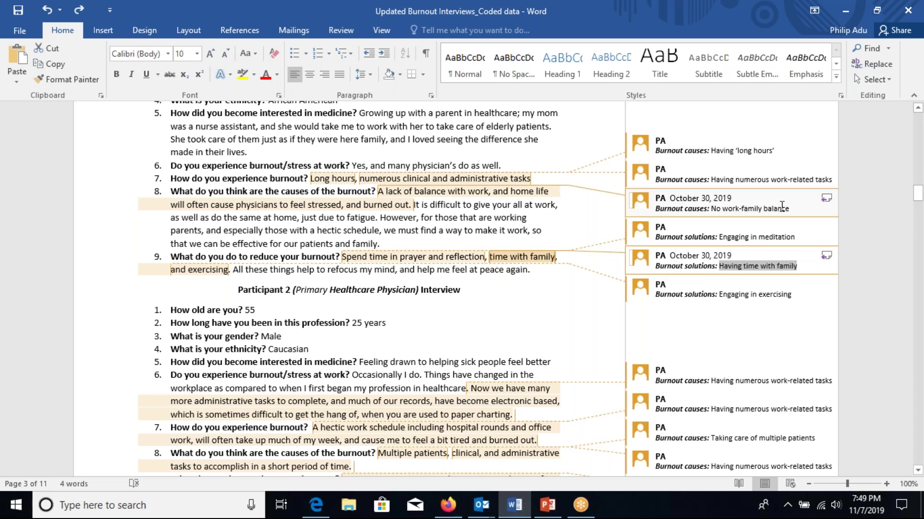
{"action": "left_click_drag", "start_coordinate": [917, 195], "coordinate": [918, 235]}
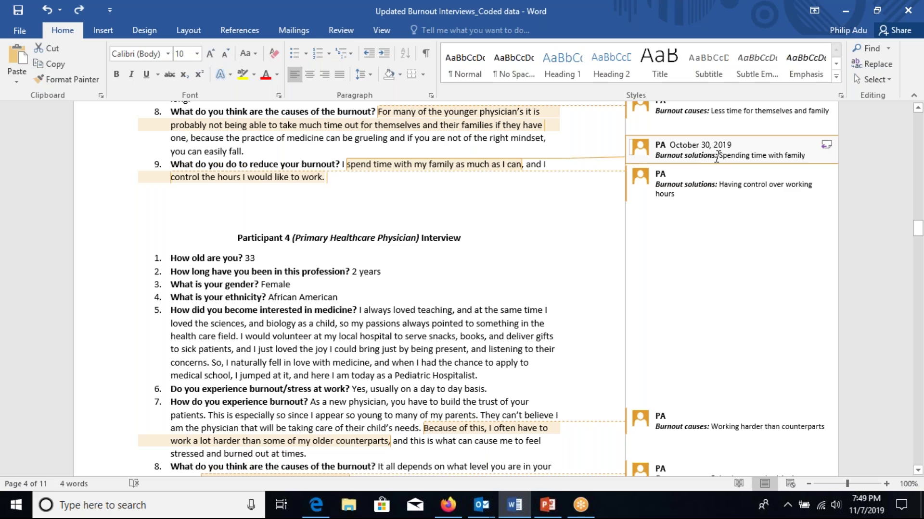
{"action": "left_click_drag", "start_coordinate": [917, 230], "coordinate": [894, 198]}
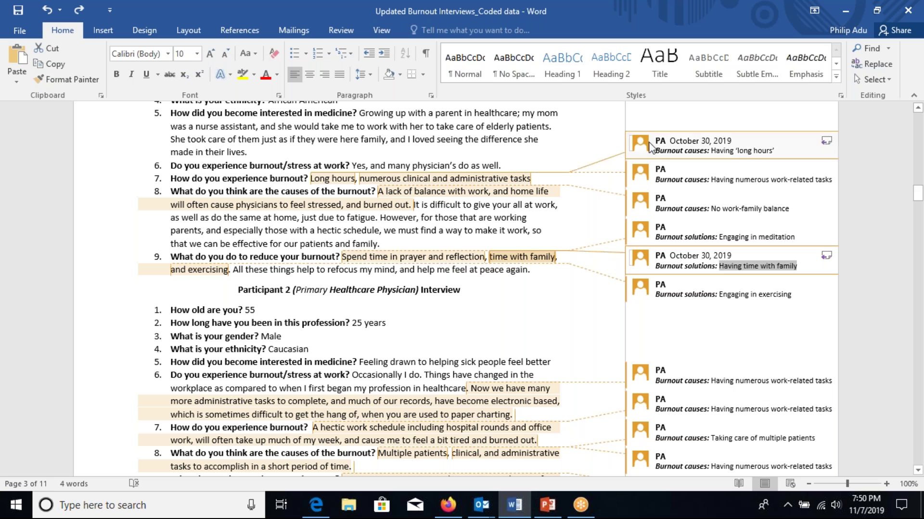
Highlight "12 years" in Participant 1's answer about time in the profession and look ahead to Participant 4's interview.
{"action": "left_click_drag", "start_coordinate": [917, 197], "coordinate": [918, 190]}
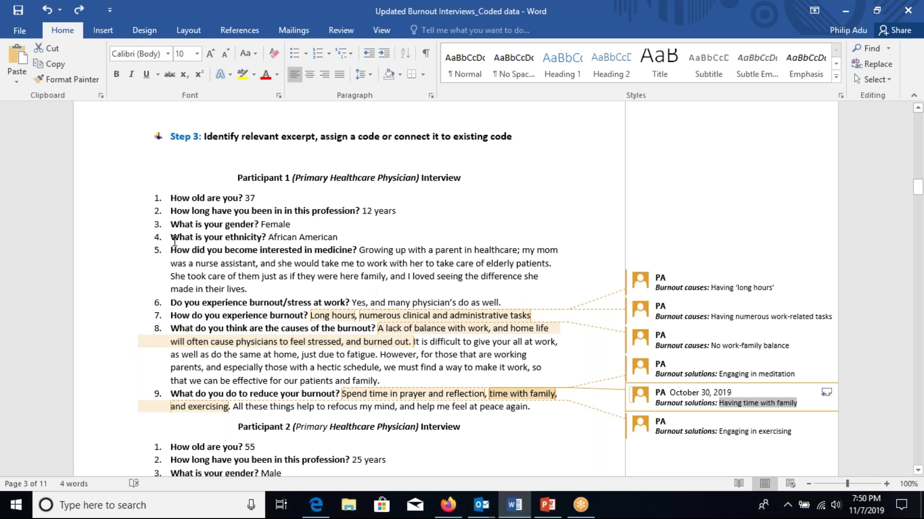
{"action": "left_click_drag", "start_coordinate": [357, 212], "coordinate": [395, 212]}
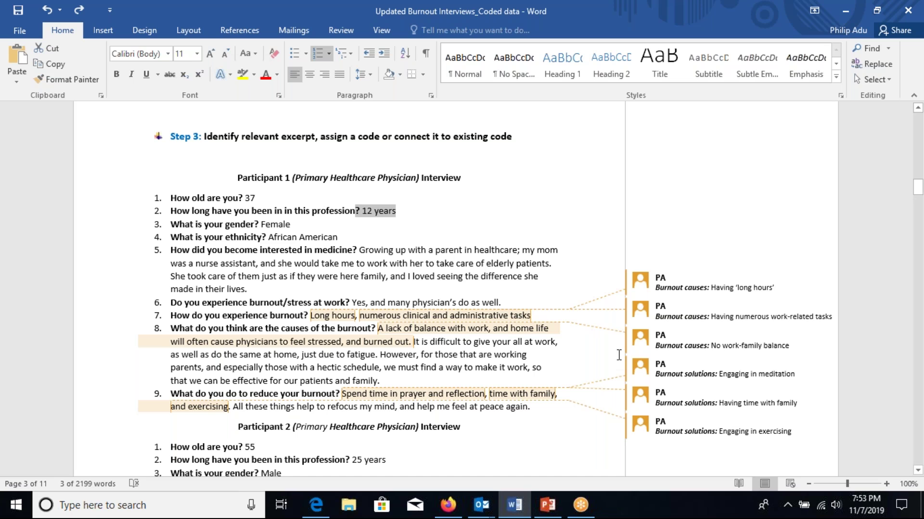
{"action": "left_click_drag", "start_coordinate": [918, 190], "coordinate": [915, 237]}
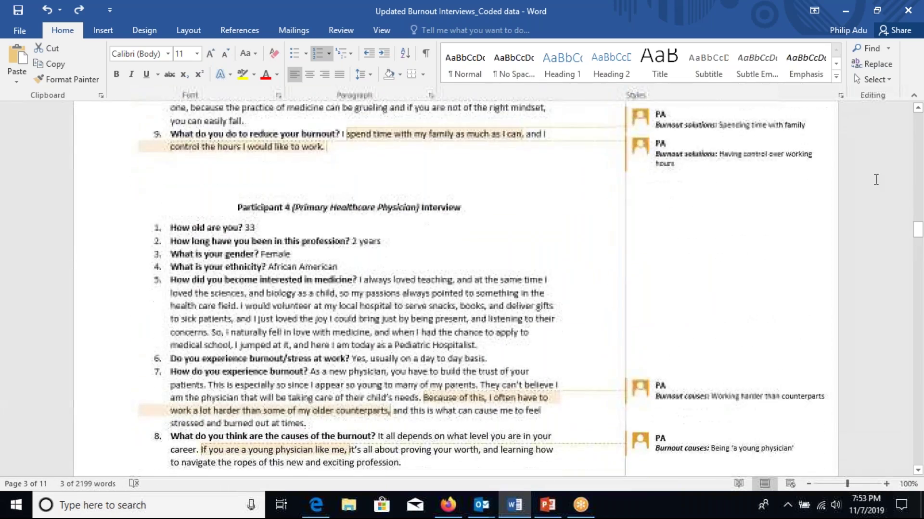
Switch to PowerPoint and review slides 7 to 9 on interpretation-focused coding, presumption-focused coding and the coding strategy decision tree.
{"action": "left_click", "coordinate": [547, 505]}
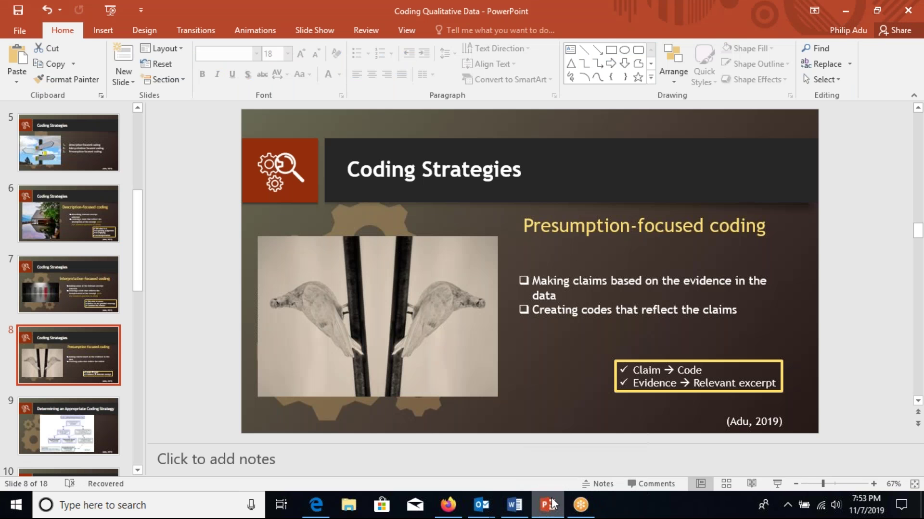
{"action": "left_click", "coordinate": [106, 282]}
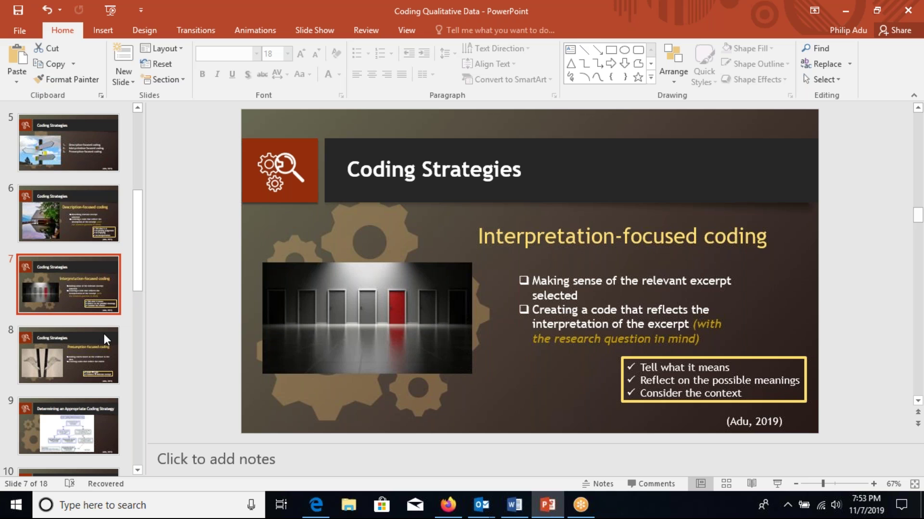
{"action": "left_click", "coordinate": [82, 371]}
{"action": "left_click", "coordinate": [79, 420]}
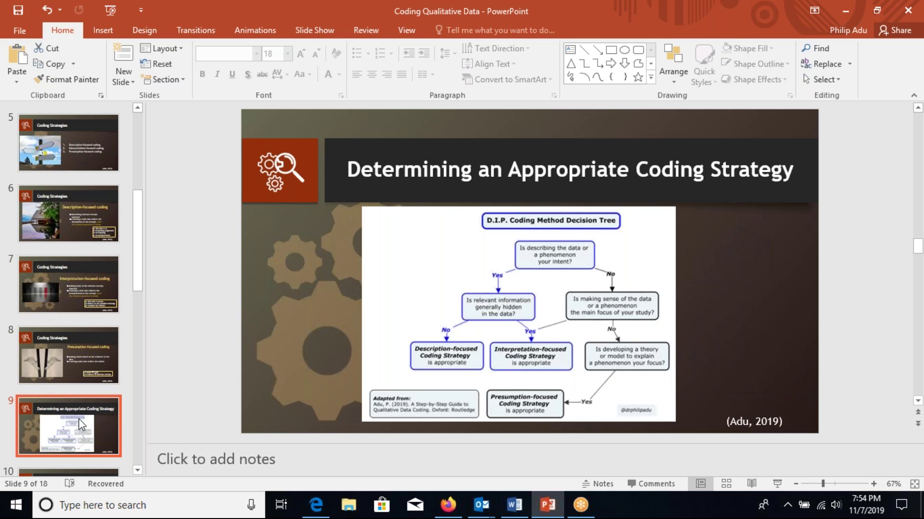
Go back to the "Description-focused coding" slide and page forward through the presentation to "Code Categorization Strategies".
{"action": "left_click", "coordinate": [78, 216]}
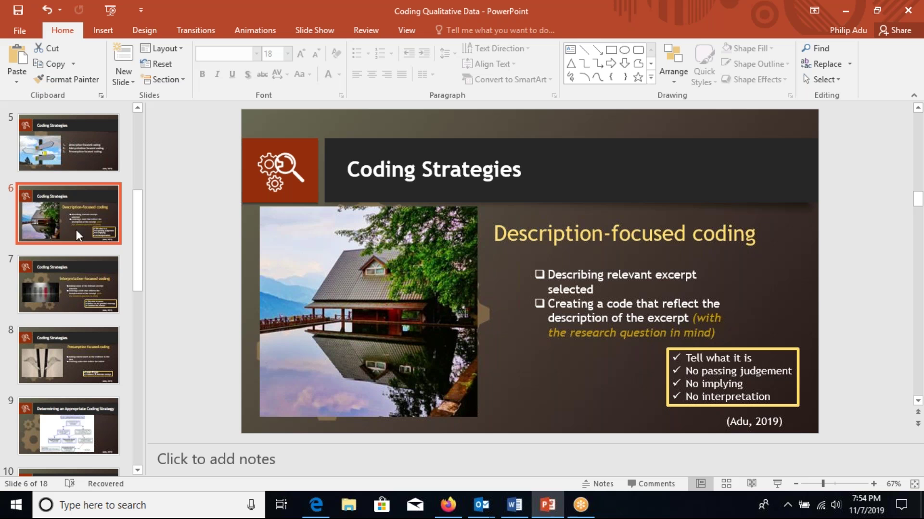
{"action": "left_click", "coordinate": [76, 285]}
{"action": "left_click", "coordinate": [78, 336]}
{"action": "key", "text": "Down"}
{"action": "key", "text": "Down"}
{"action": "key", "text": "Down"}
{"action": "key", "text": "Down"}
{"action": "key", "text": "Down"}
{"action": "key", "text": "Down"}
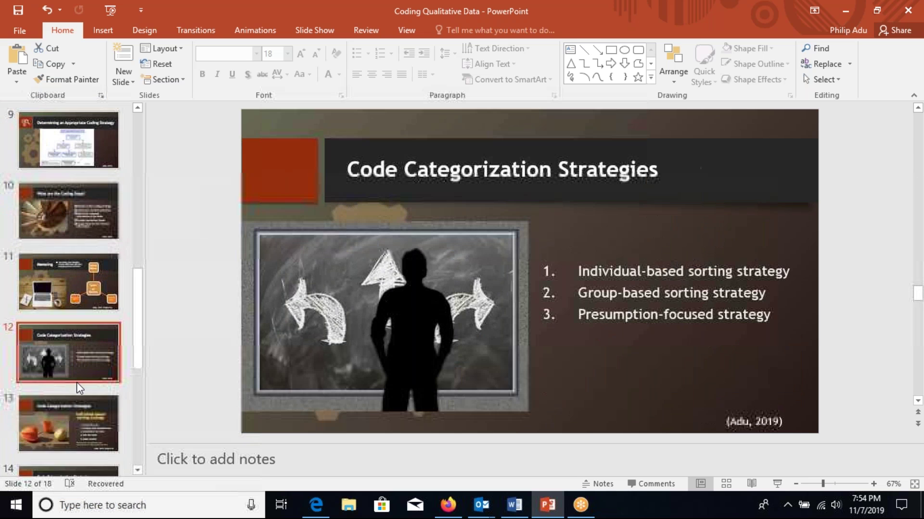